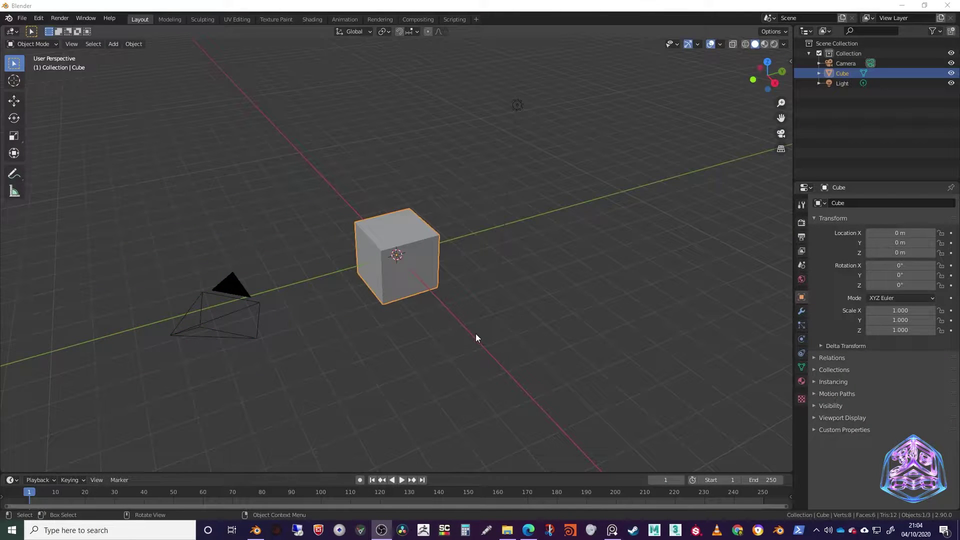
- Switch the viewport to Rendered shading
middle_drag(476, 334, 478, 331)
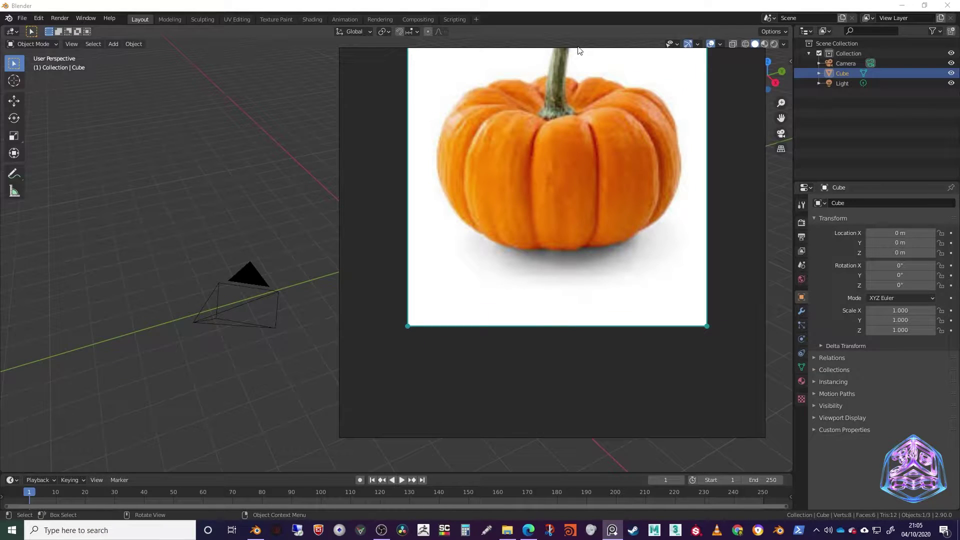
click(469, 37)
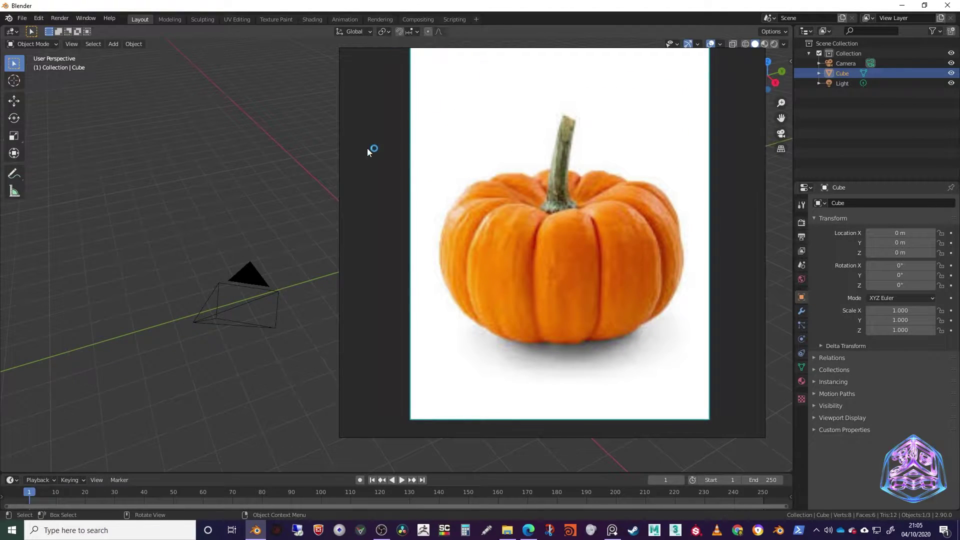
middle_drag(393, 191, 494, 326)
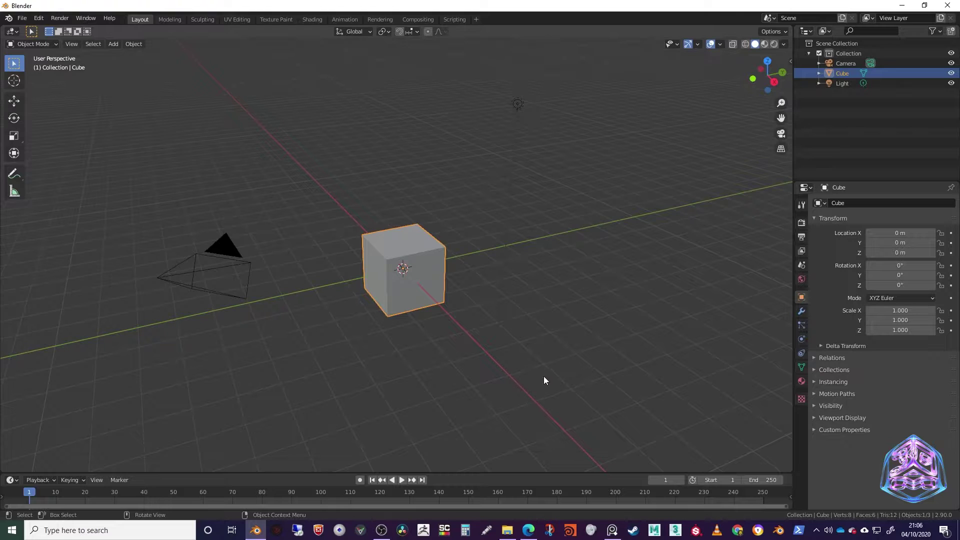
middle_drag(543, 381, 551, 378)
key(z)
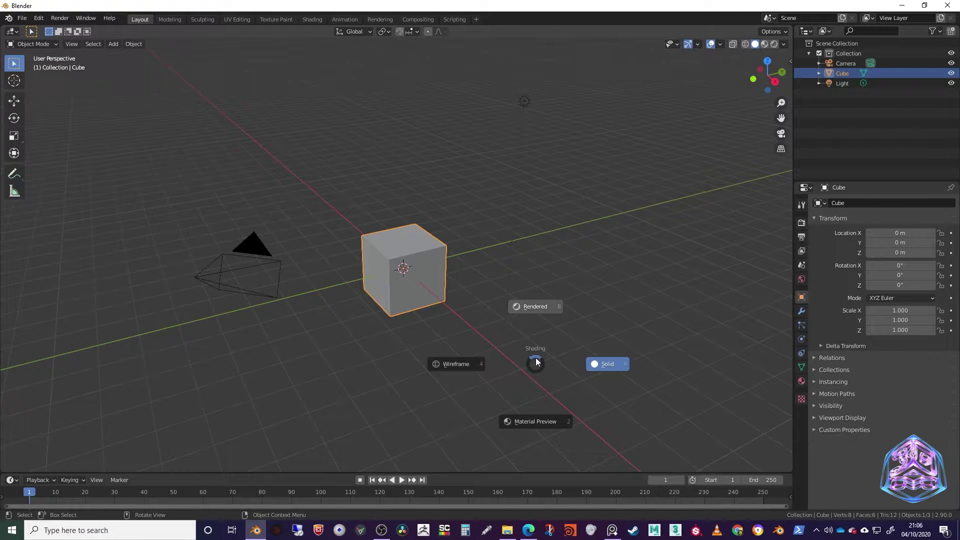
key(8)
- Select the cube, camera and light together and delete them all
right_click(535, 363)
click(532, 307)
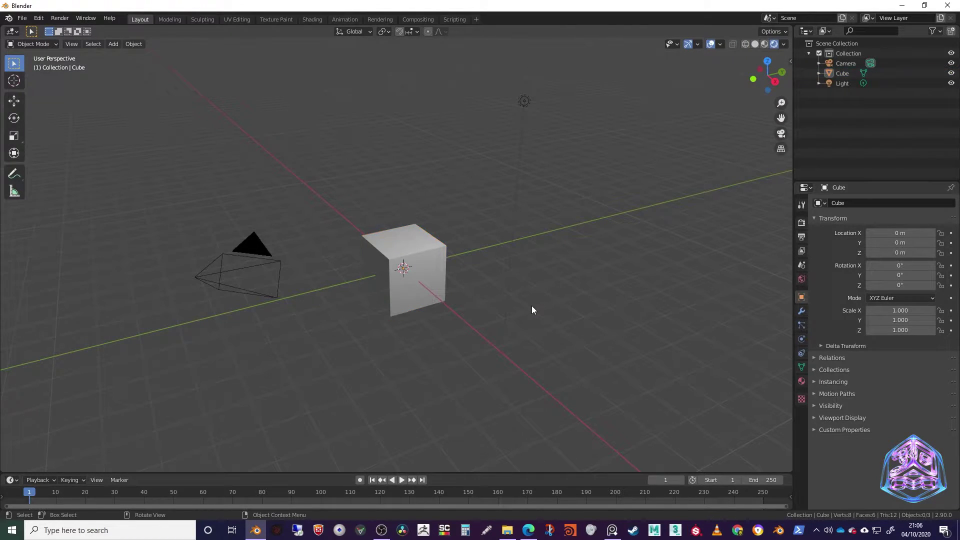
key(a)
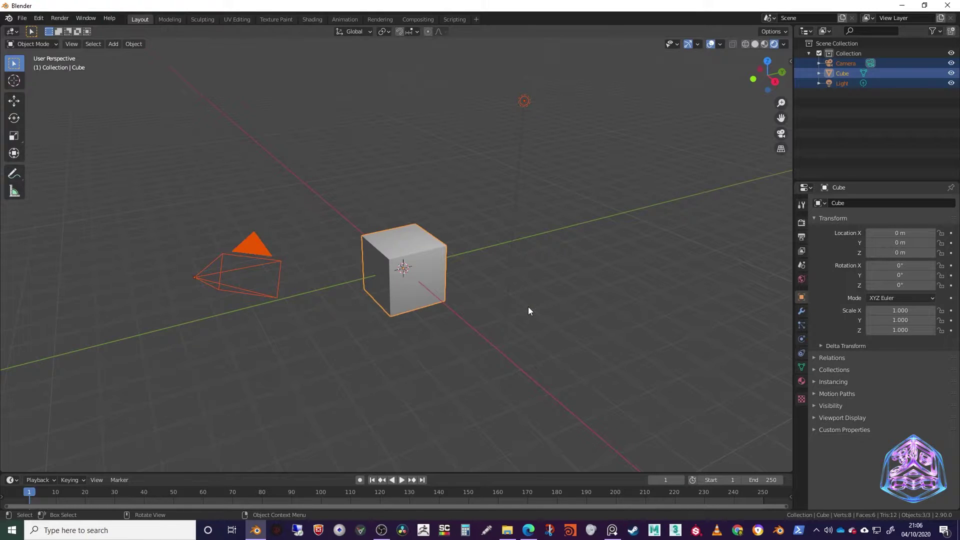
key(Delete)
middle_drag(473, 327, 485, 333)
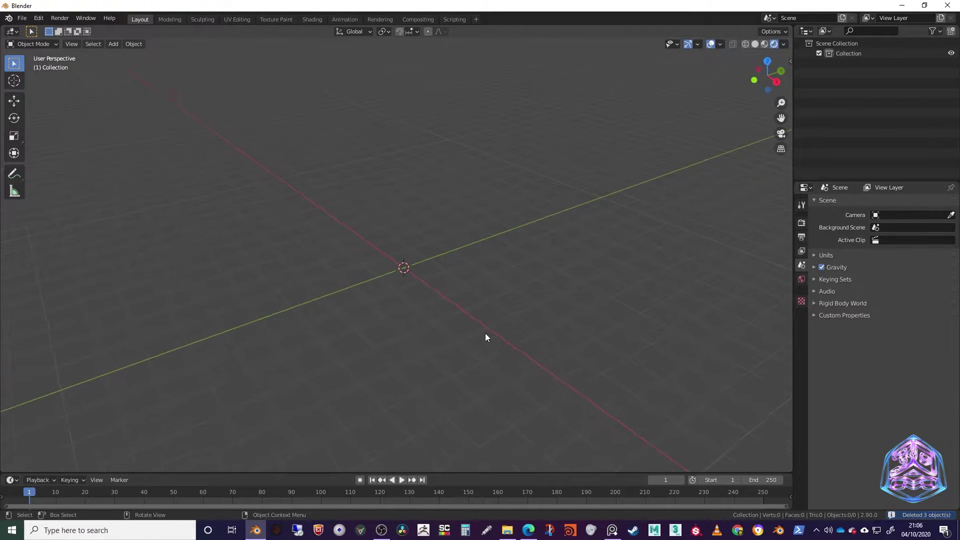
- Add a UV sphere at the scene origin
key(shift+a)
mouse_move(478, 313)
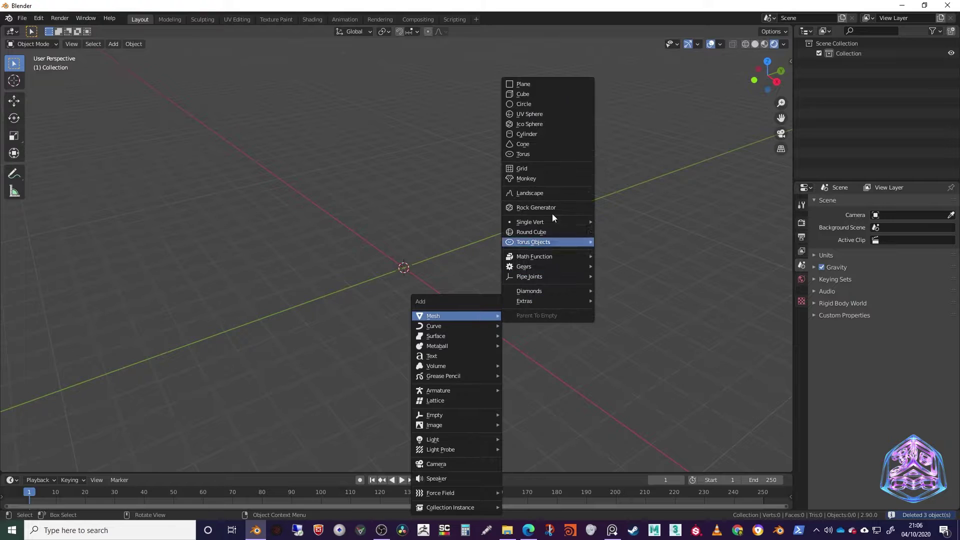
click(522, 114)
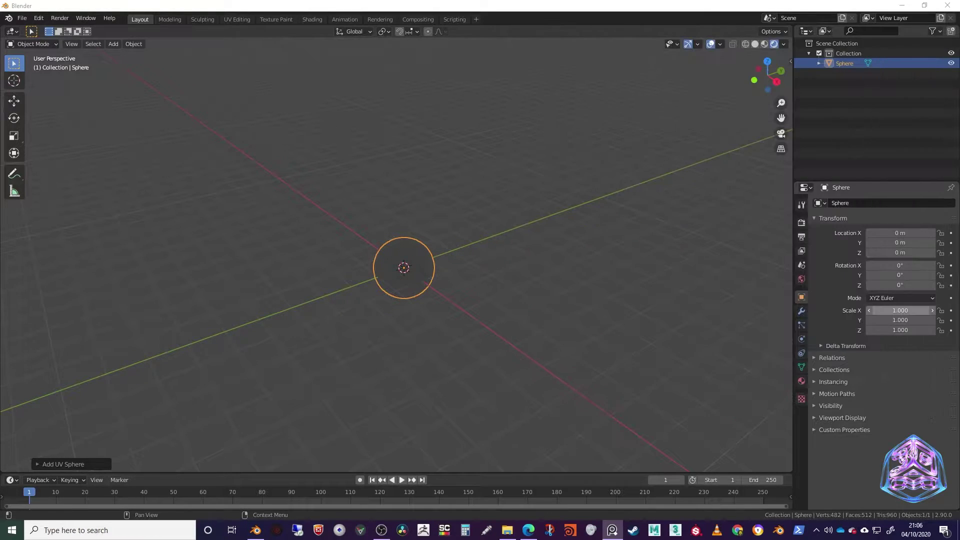
- Switch to Wireframe shading and view the sphere from the front
click(443, 254)
key(z)
click(435, 224)
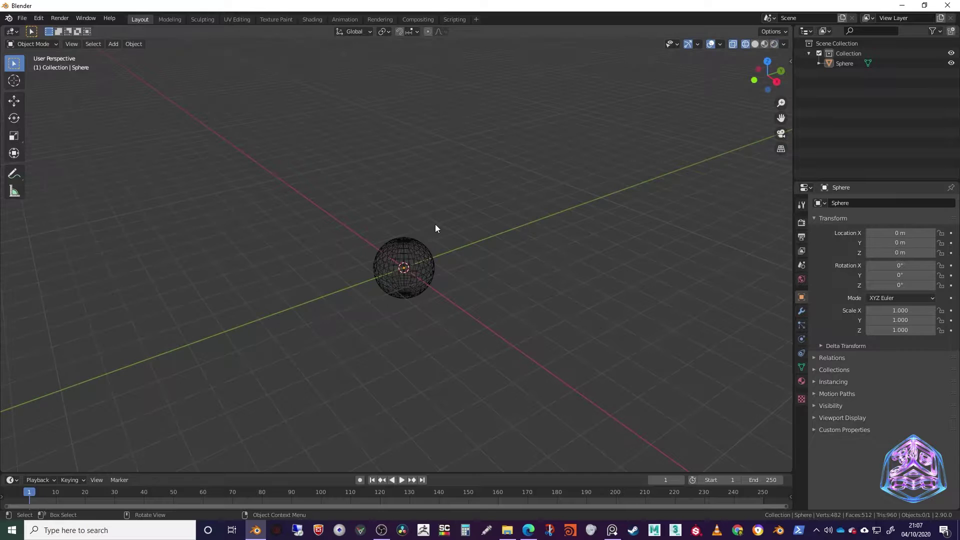
mouse_move(435, 224)
middle_down()
mouse_move(437, 310)
mouse_move(422, 252)
mouse_move(497, 317)
mouse_move(599, 210)
middle_up()
scroll(422, 251, up, 4)
click(422, 252)
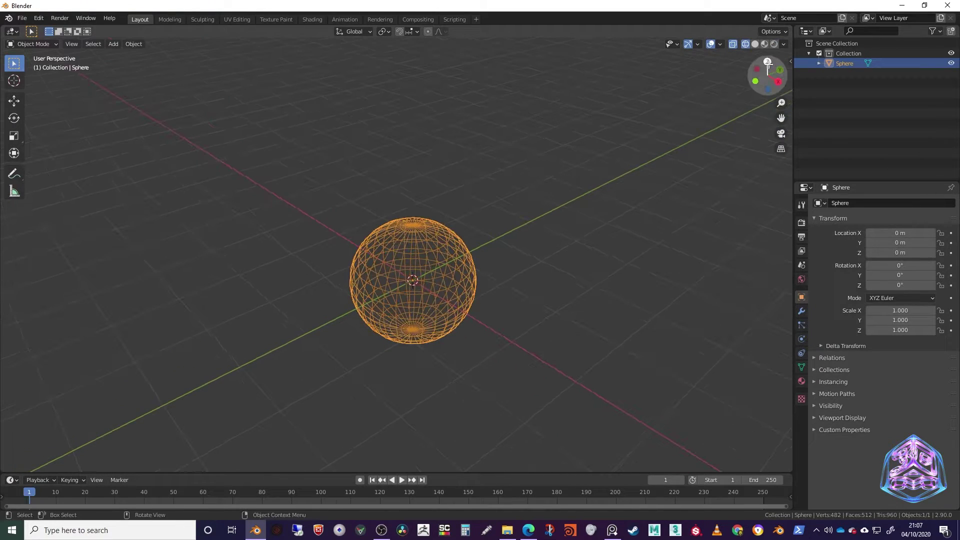
click(755, 83)
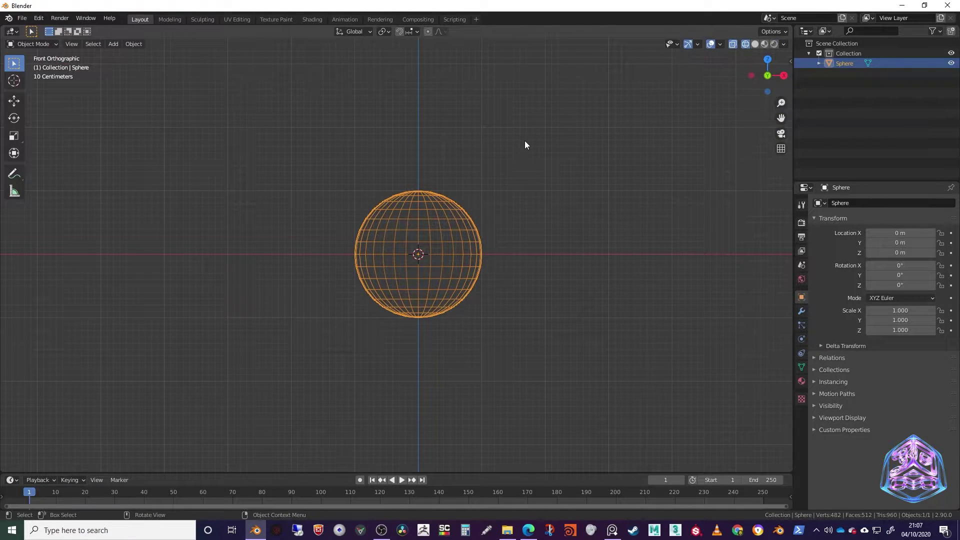
- In Edit Mode, move the sphere mesh up along Z so it rests on the ground
key(Tab)
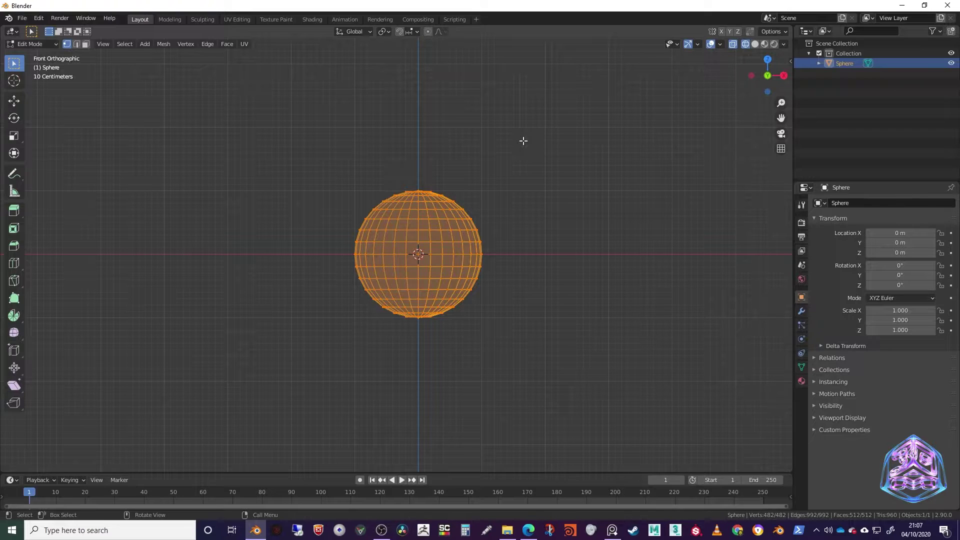
key(g)
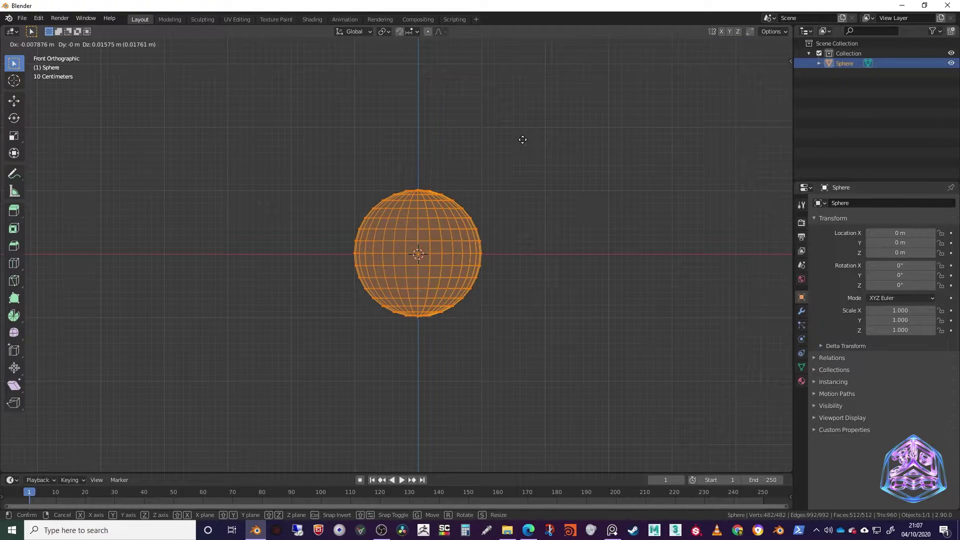
key(z)
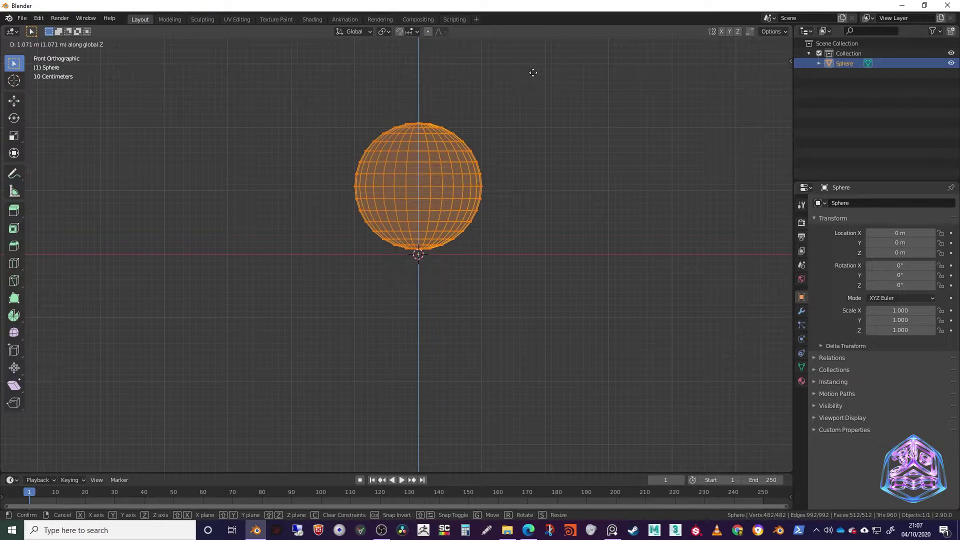
click(533, 75)
scroll(487, 251, up, 4)
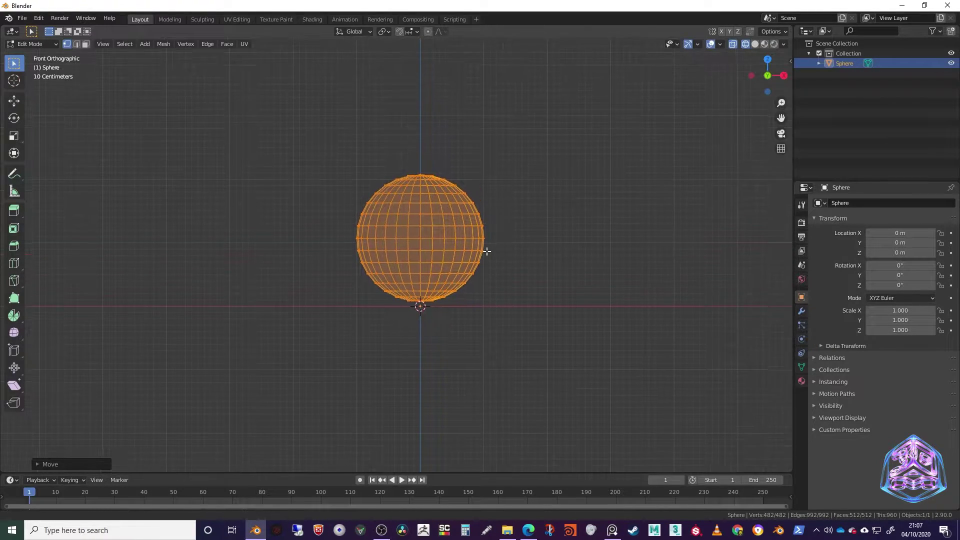
middle_drag(604, 192, 598, 306)
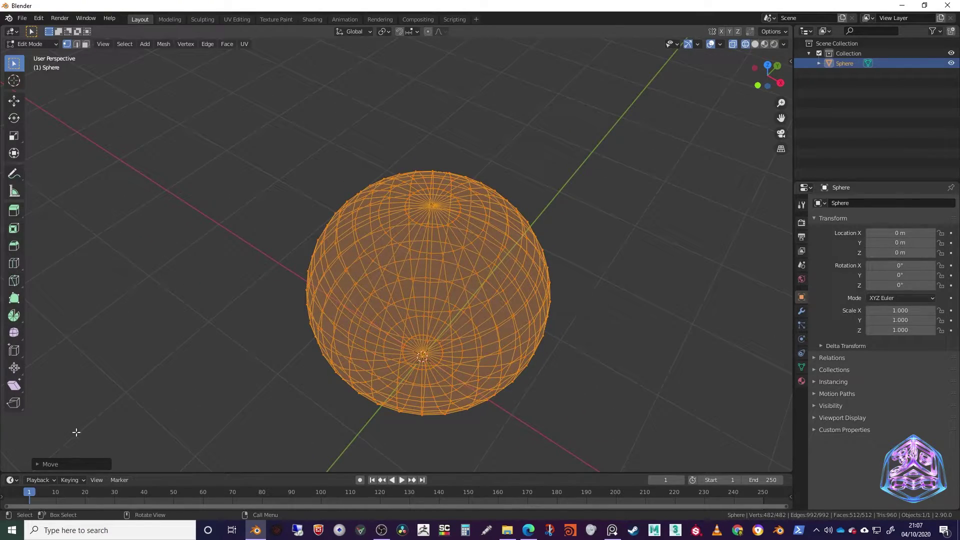
middle_drag(299, 303, 332, 315)
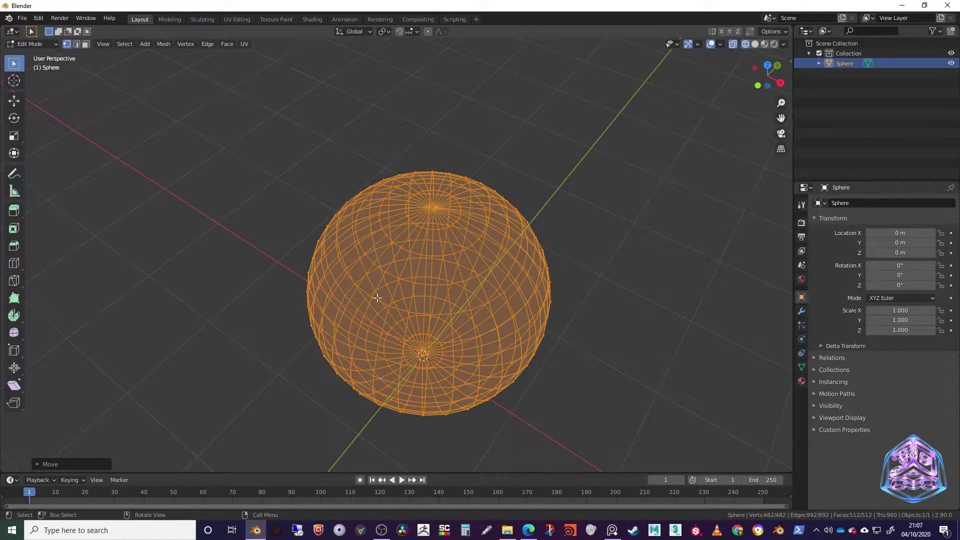
middle_drag(463, 224, 438, 214)
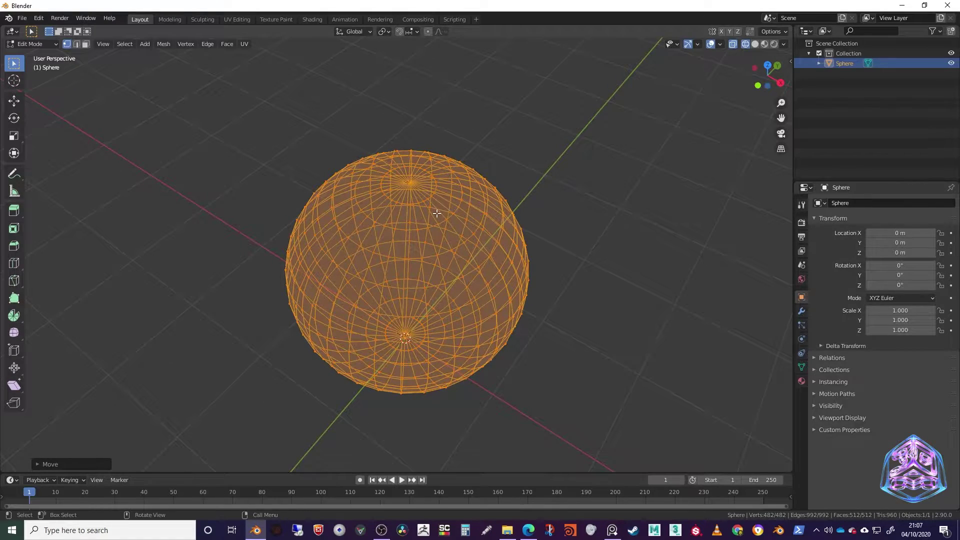
- Select the sphere's top pole vertex and add the bottom pole vertex
click(410, 180)
middle_drag(561, 228, 510, 257)
scroll(455, 404, up, 5)
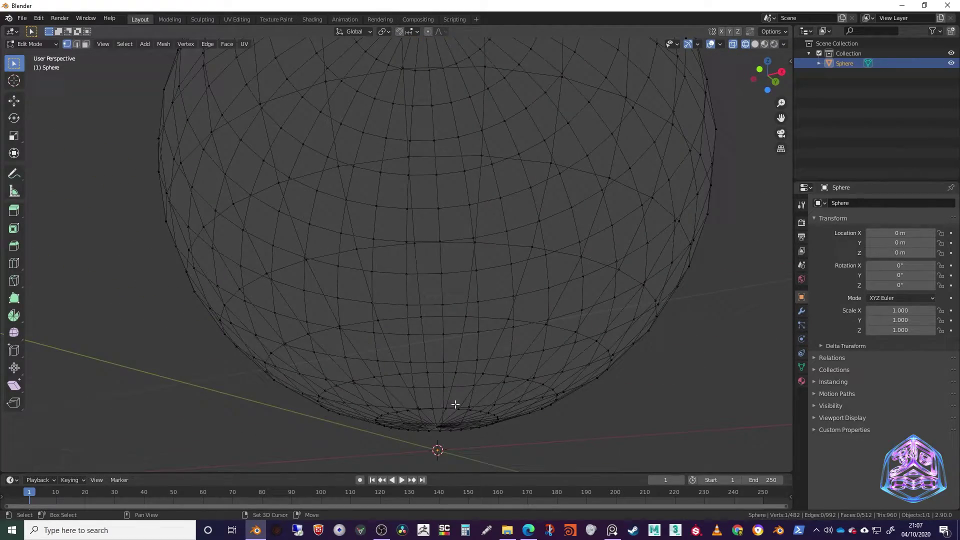
shift+click(439, 429)
middle_drag(607, 397, 553, 385)
scroll(548, 355, down, 3)
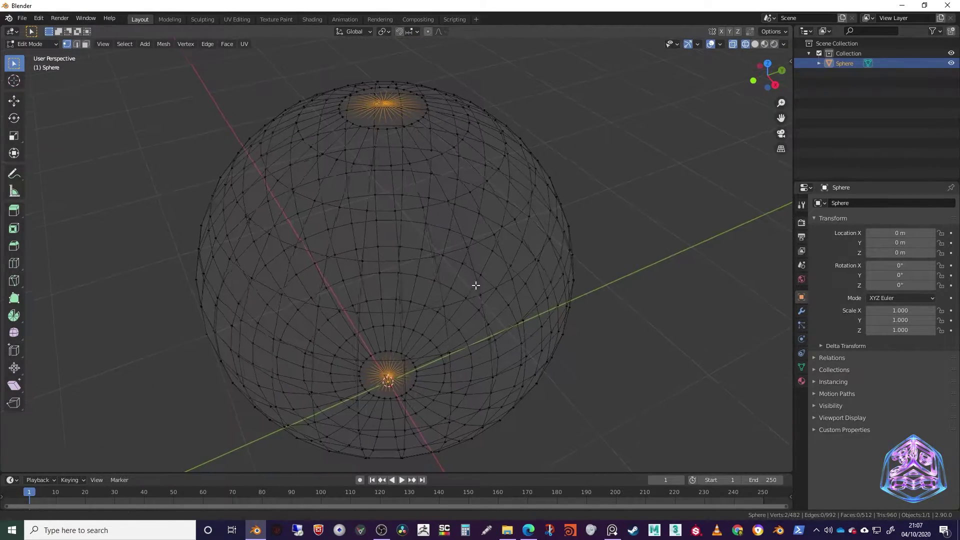
middle_drag(475, 285, 457, 260)
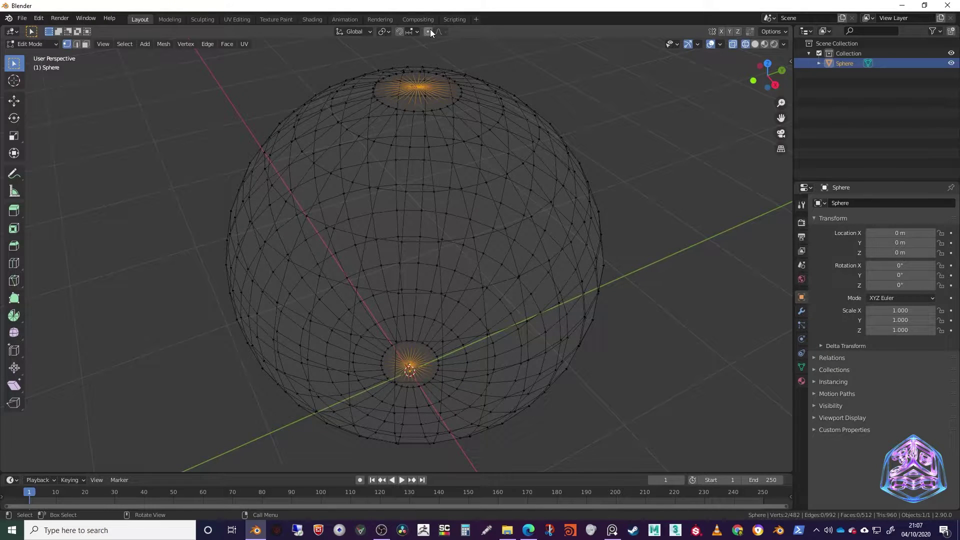
- Enable Smooth proportional editing and scale the poles inward with an enlarged influence radius
click(444, 31)
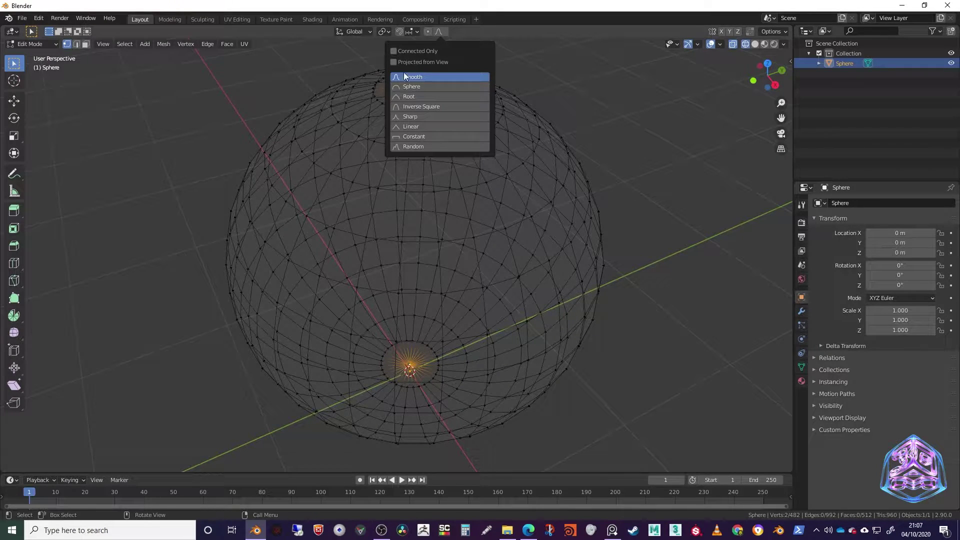
click(428, 33)
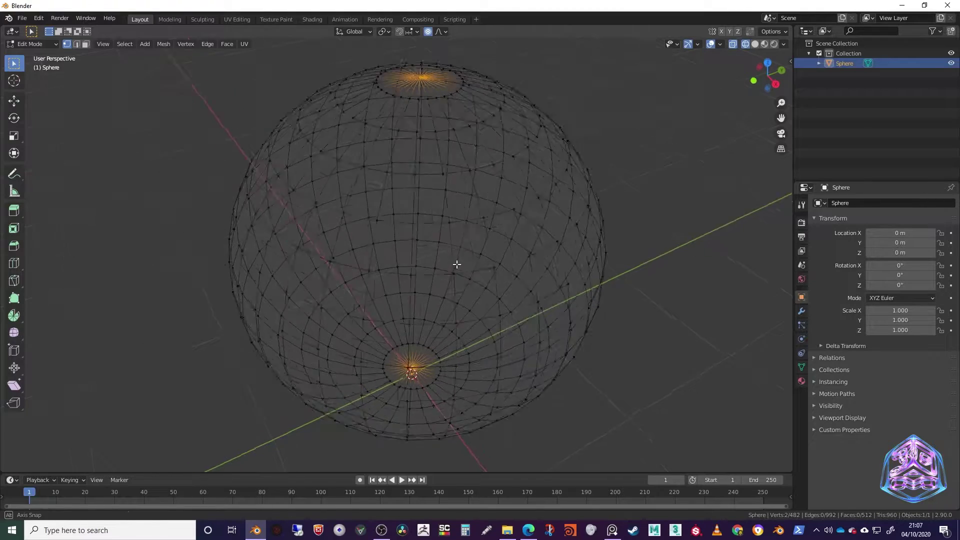
scroll(467, 255, down, 3)
middle_drag(467, 254, 452, 157)
key(s)
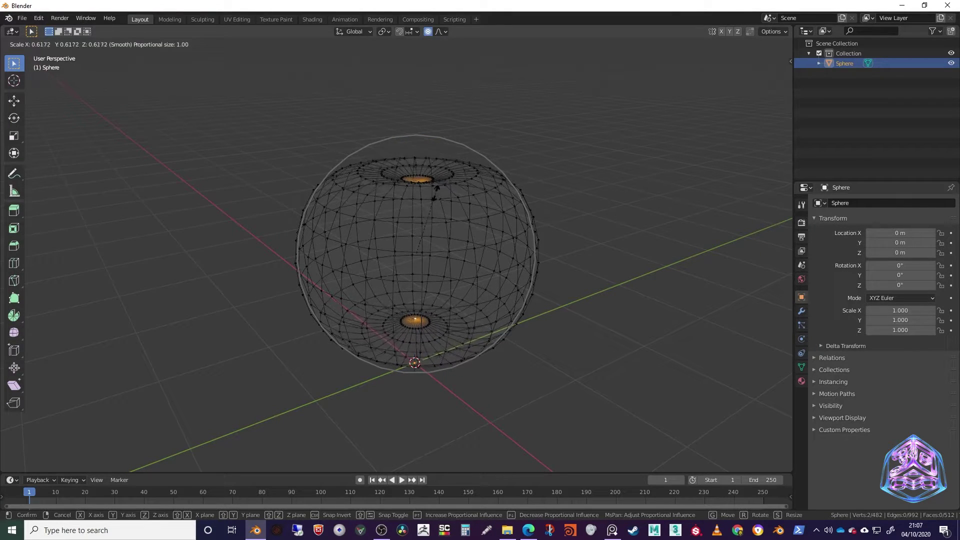
scroll(430, 197, down, 2)
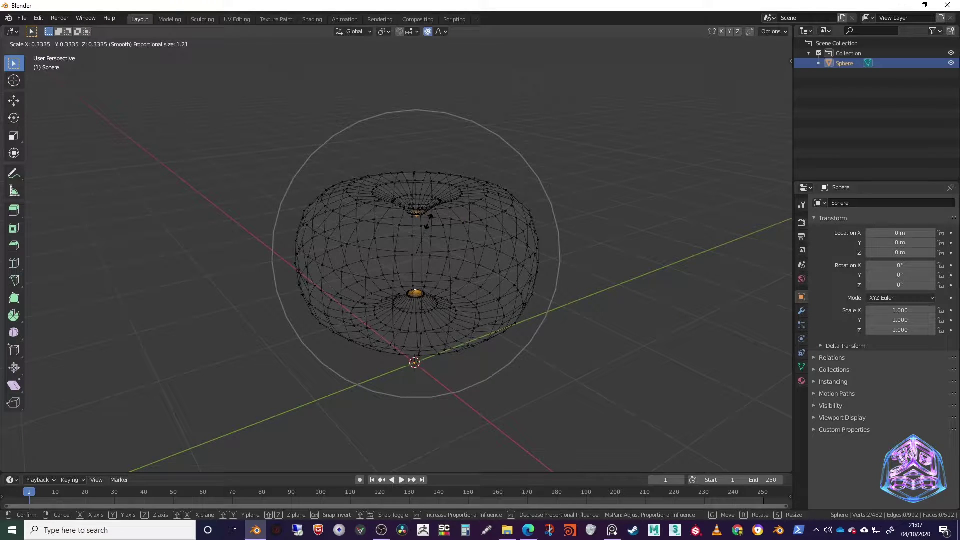
click(429, 210)
- Turn off X-ray, deselect all vertices, and switch to front orthographic view
click(549, 239)
middle_drag(559, 225, 600, 181)
key(alt+a)
click(733, 44)
mouse_move(595, 235)
middle_down()
mouse_move(573, 276)
mouse_move(538, 188)
mouse_move(548, 270)
mouse_move(570, 227)
mouse_move(593, 228)
middle_up()
click(775, 74)
- Select every vertex of the pumpkin mesh and turn on X-ray
scroll(560, 305, up, 4)
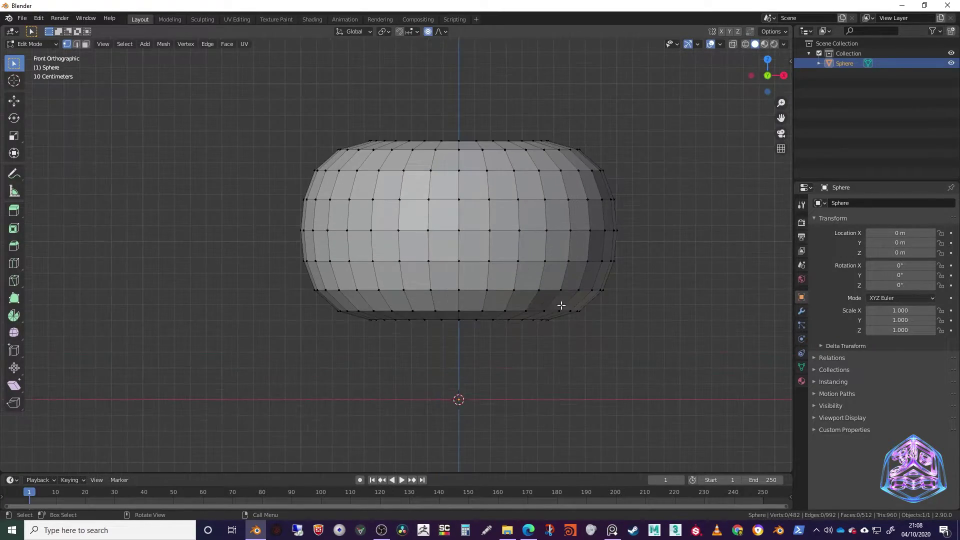
drag(247, 148, 661, 372)
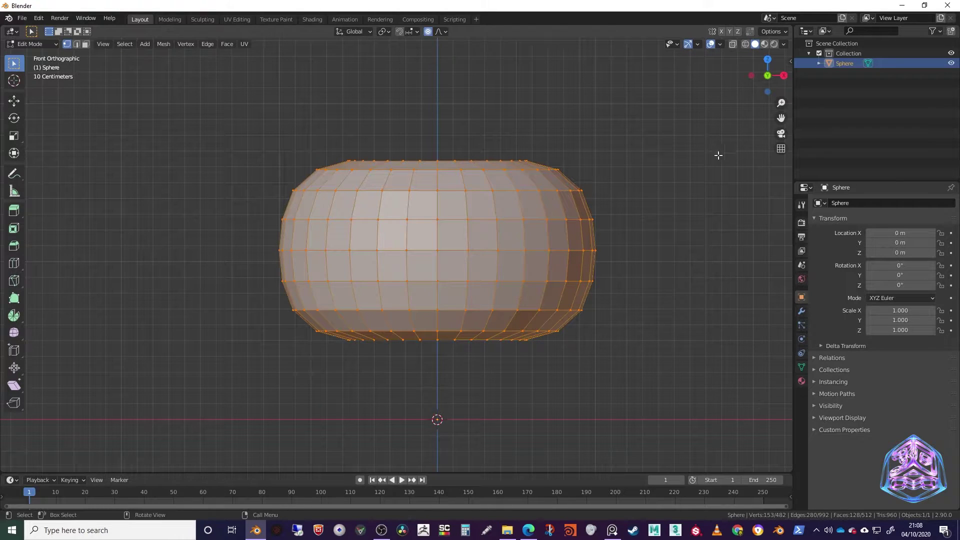
key(alt+a)
key(a)
key(alt+a)
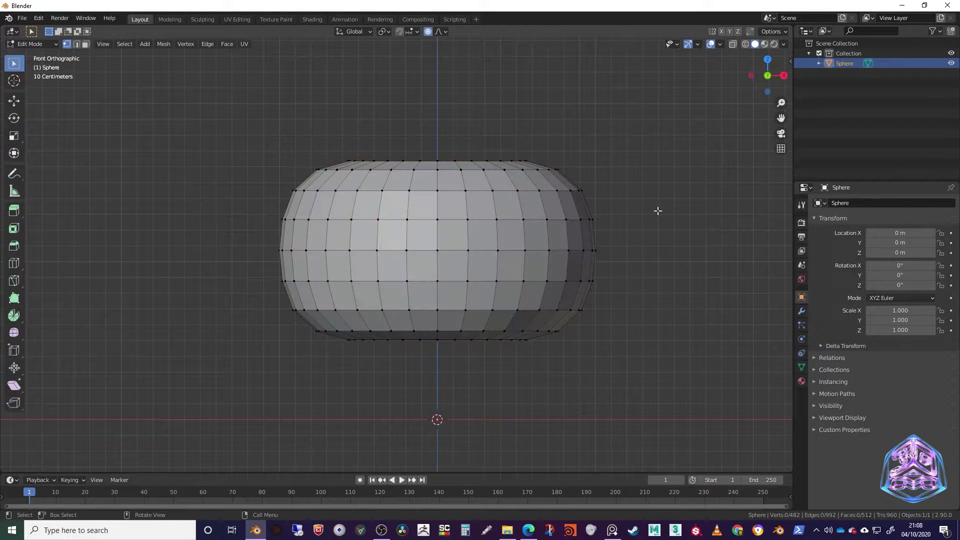
key(a)
shift+middle_drag(657, 211, 656, 225)
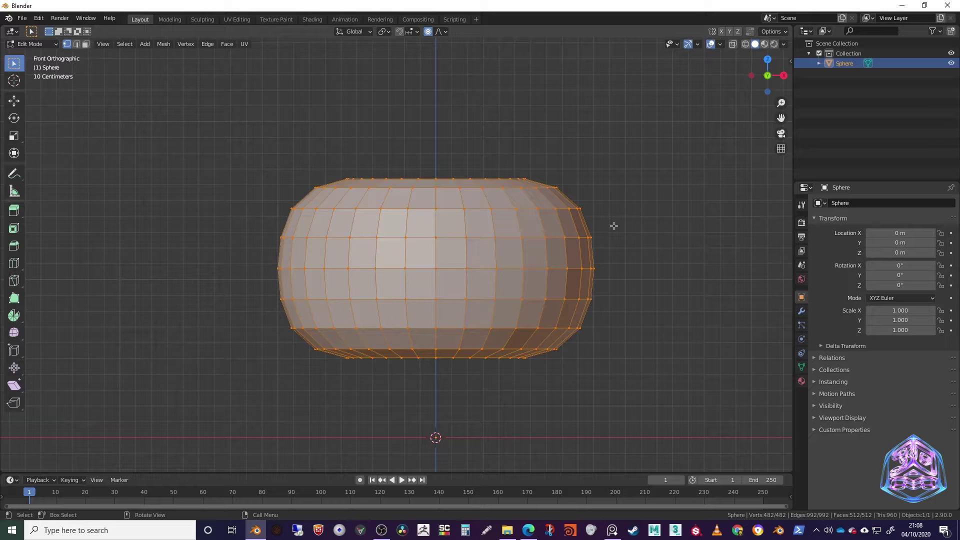
key(alt+z)
shift+middle_drag(444, 321, 447, 303)
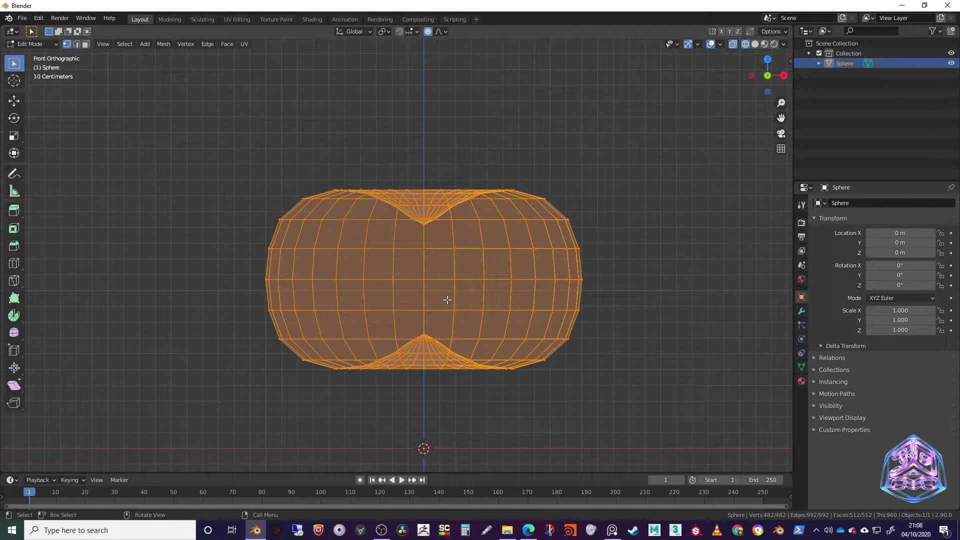
- Shift the whole mesh about 0.47 m along Z so its base sits on the ground, then deselect
key(g)
key(z)
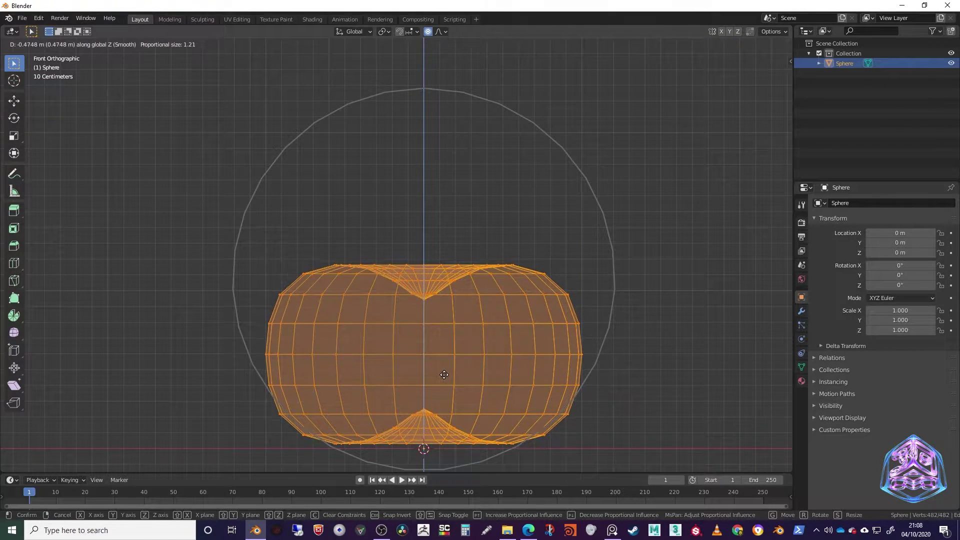
click(445, 376)
middle_drag(599, 272, 576, 336)
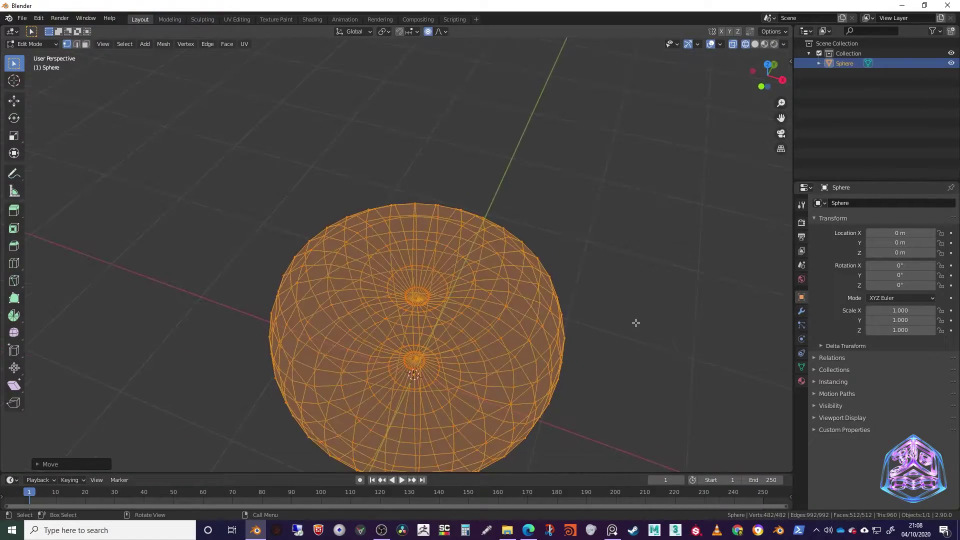
click(636, 323)
middle_drag(635, 323, 584, 345)
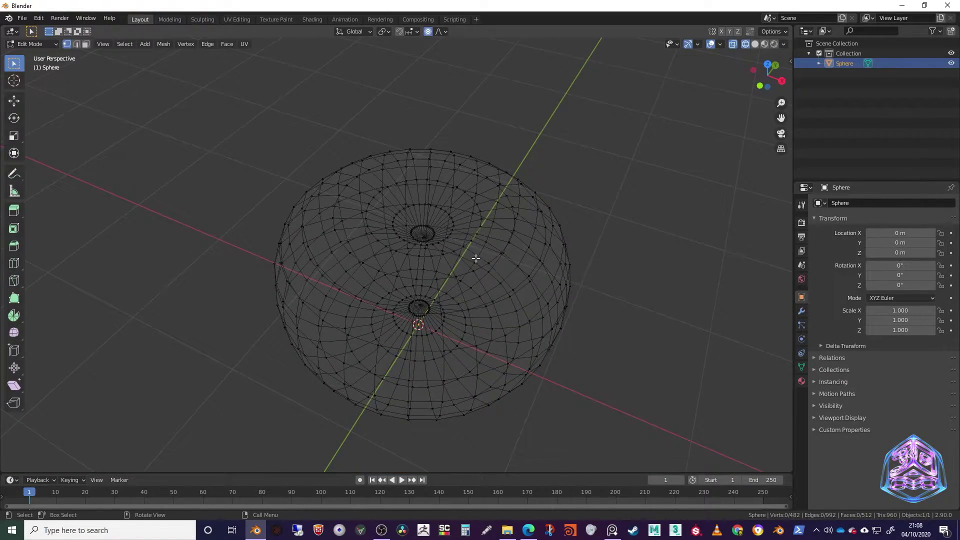
middle_drag(540, 248, 460, 285)
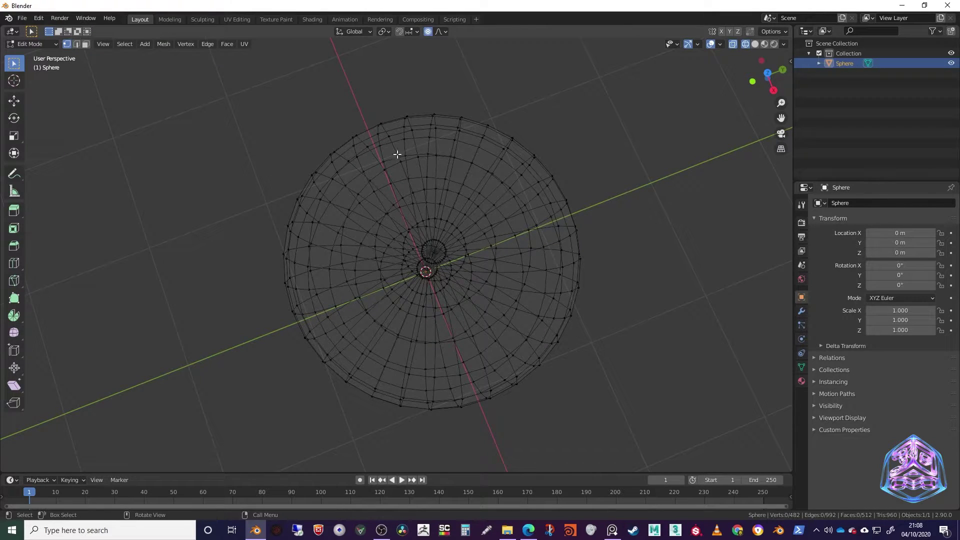
middle_drag(490, 321, 510, 285)
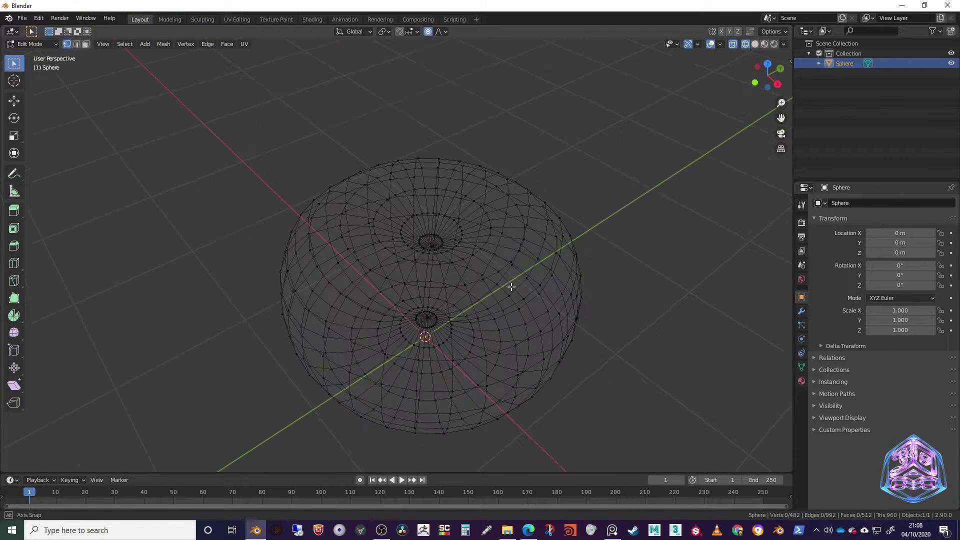
- Compute 32 ÷ 3 = 10.6666666666667 in Calculator, then close it
click(464, 530)
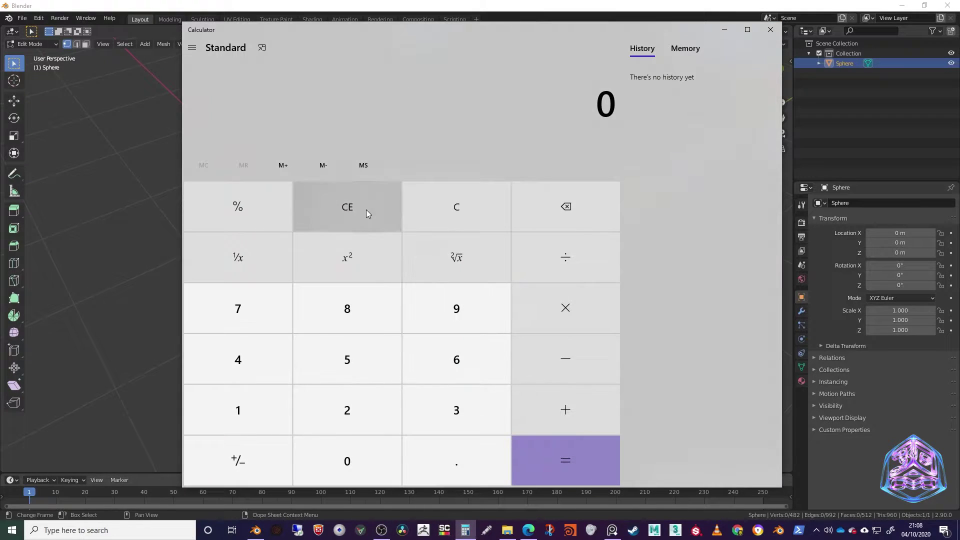
click(490, 405)
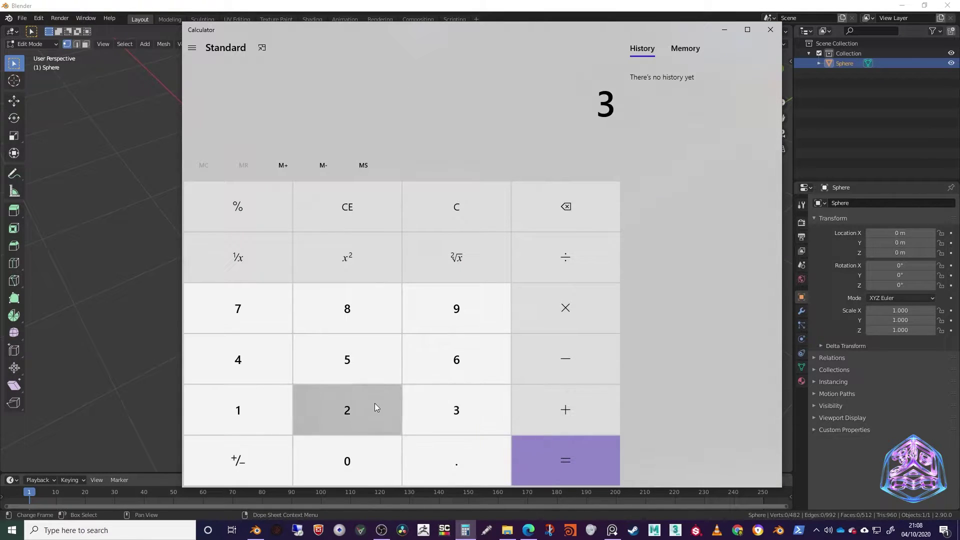
click(374, 403)
click(566, 257)
click(429, 402)
click(555, 448)
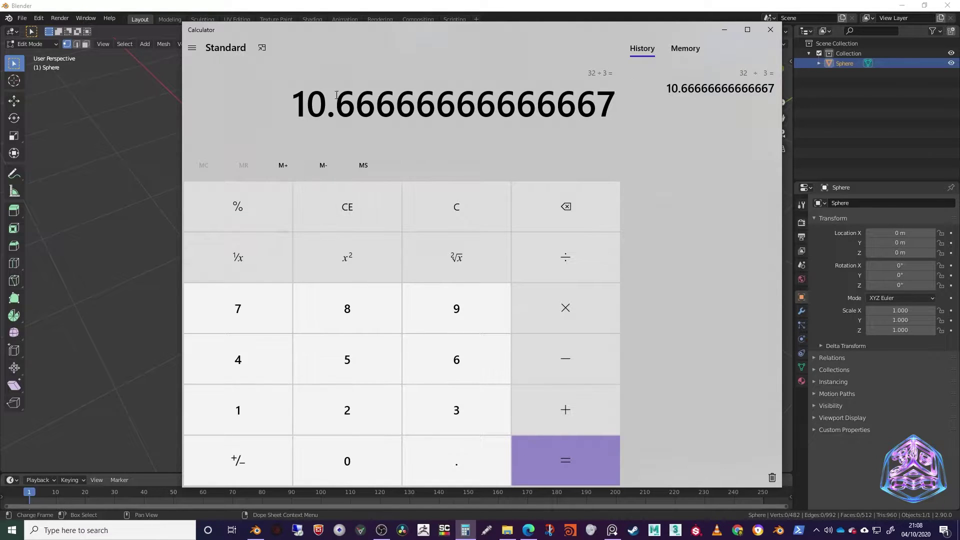
click(770, 30)
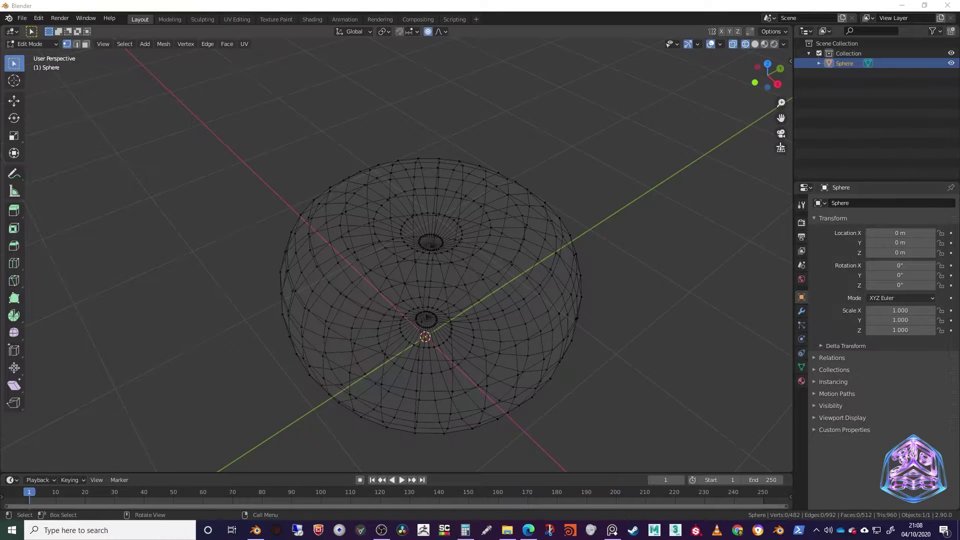
- Open the pumpkin reference picture, then switch to edge select mode and Solid shading
click(612, 530)
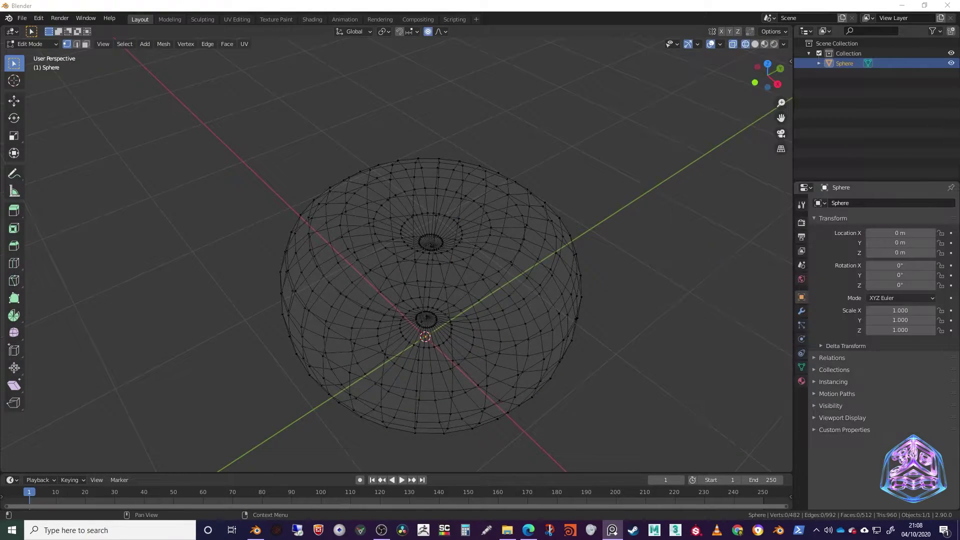
middle_drag(477, 249, 537, 194)
key(2)
click(755, 44)
mouse_move(515, 290)
middle_down()
mouse_move(523, 266)
mouse_move(440, 345)
mouse_move(503, 349)
mouse_move(358, 297)
mouse_move(445, 368)
middle_up()
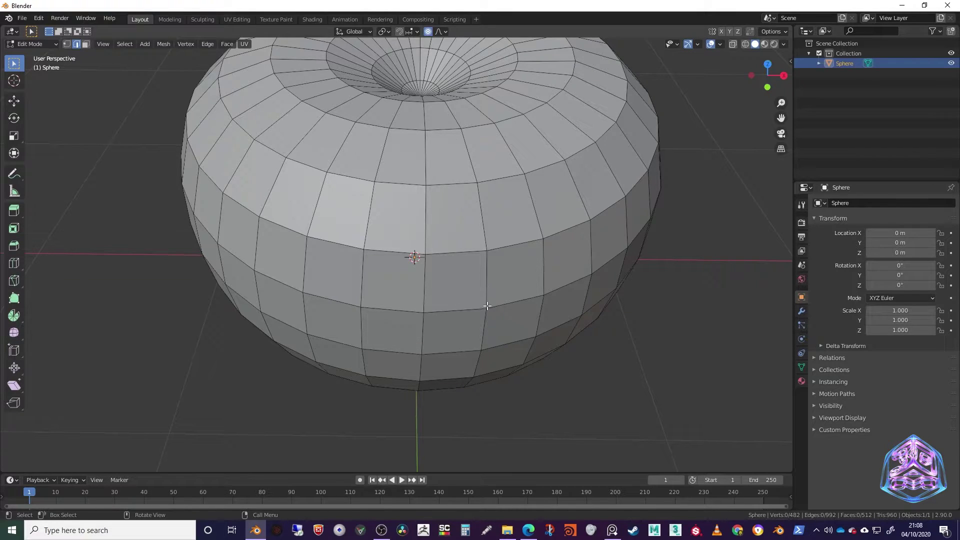
- Select the first few vertical rib edge loops, roughly every third meridian
alt+click(486, 285)
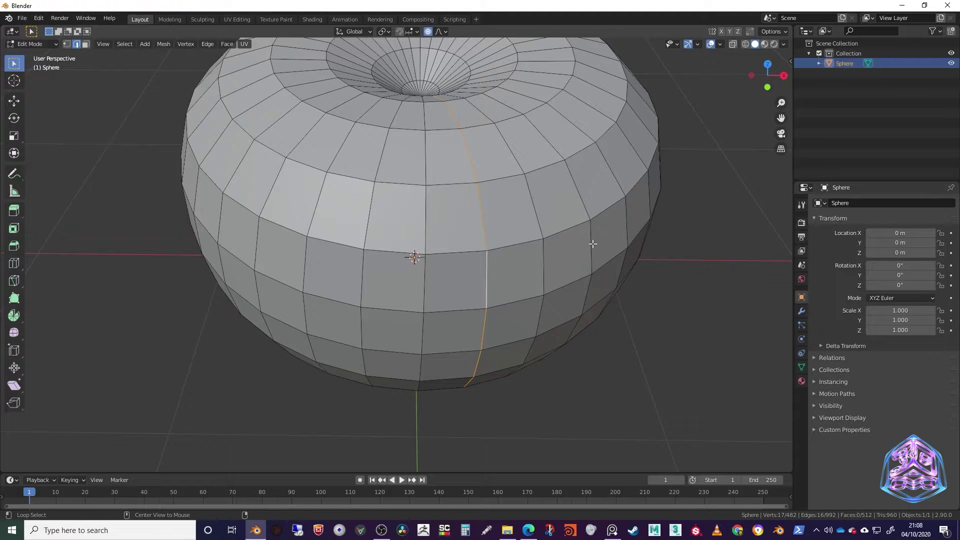
middle_drag(575, 274, 300, 340)
click(320, 348)
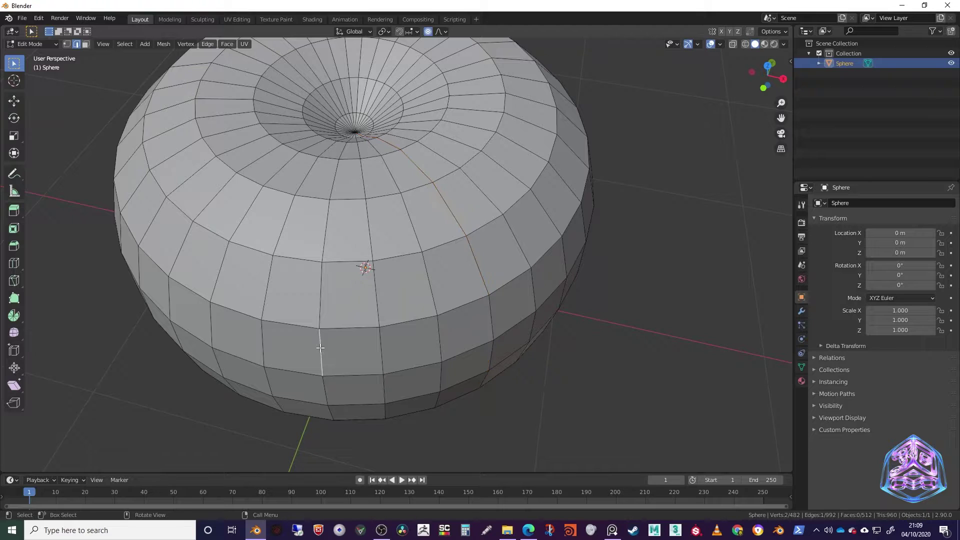
alt+click(320, 355)
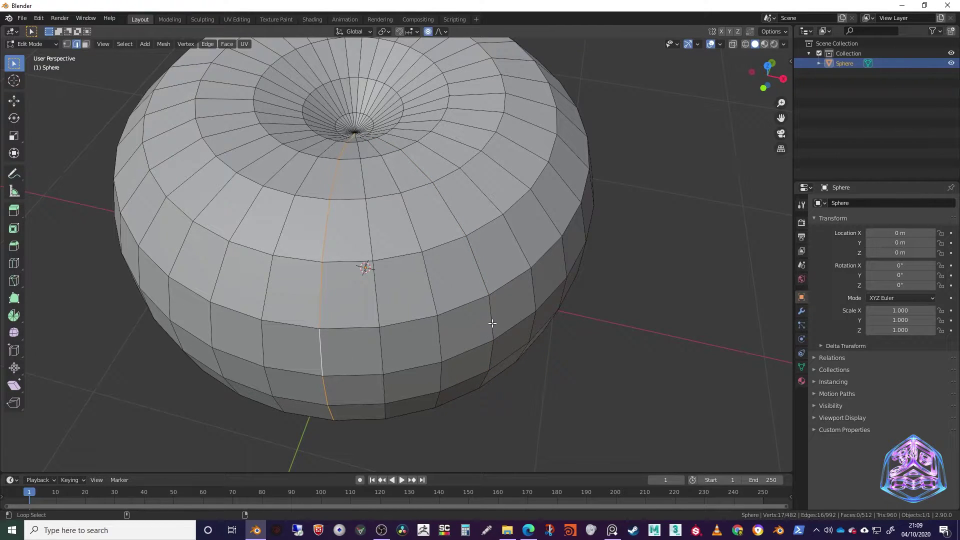
alt+shift+click(492, 323)
alt+shift+click(566, 187)
middle_drag(604, 191, 582, 295)
- Add the remaining every-third vertical edge loops around the pumpkin to complete the rib selection
alt+shift+click(578, 285)
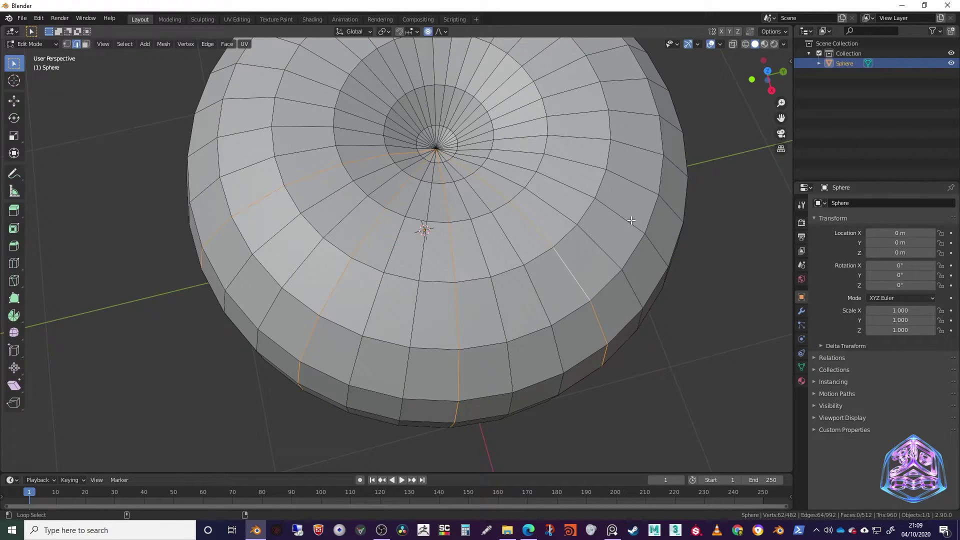
alt+shift+click(637, 184)
alt+shift+click(621, 86)
middle_drag(621, 86, 702, 188)
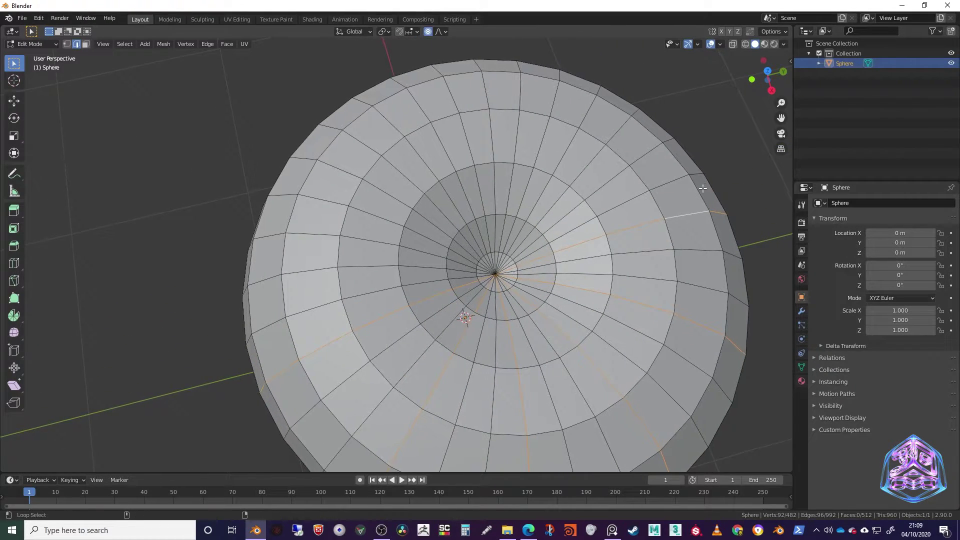
alt+shift+click(619, 131)
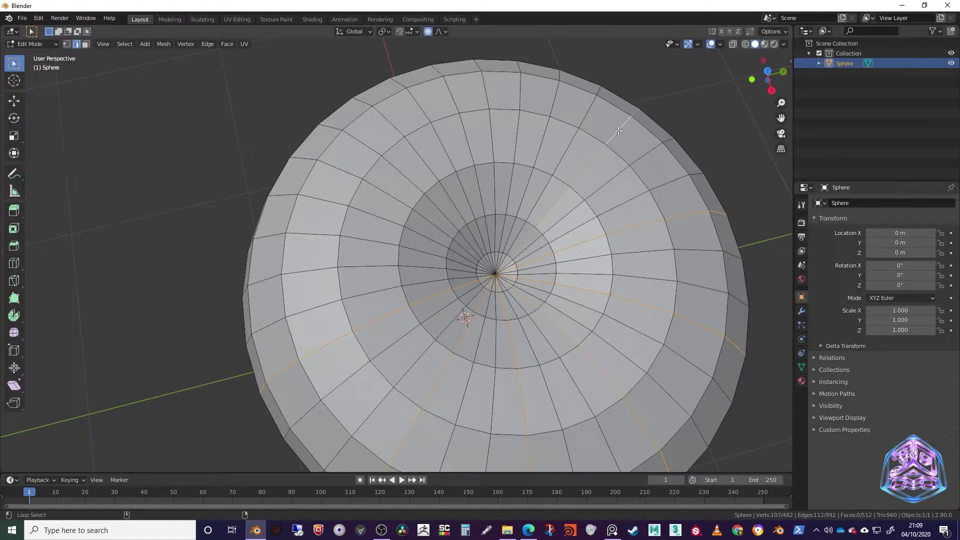
alt+shift+click(520, 91)
alt+shift+click(417, 103)
alt+shift+click(343, 168)
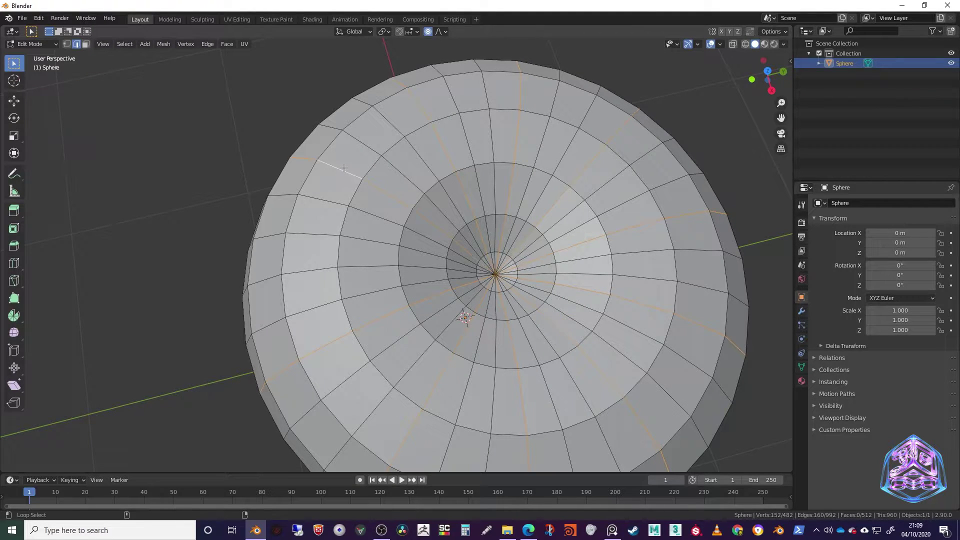
alt+shift+click(306, 273)
middle_drag(306, 273, 458, 309)
- With proportional editing off, scale the rib loops inward while locking Z (Shift+Z)
key(s)
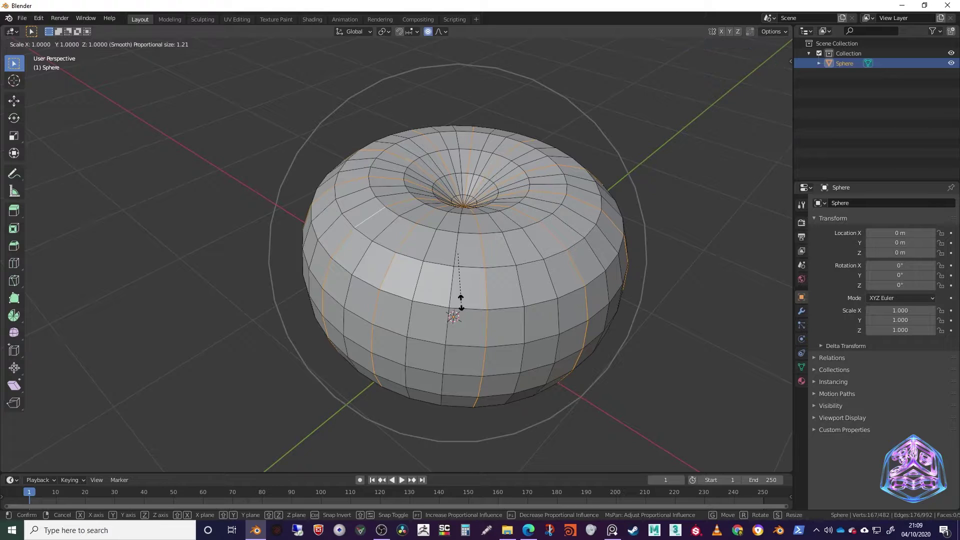
key(shift+z)
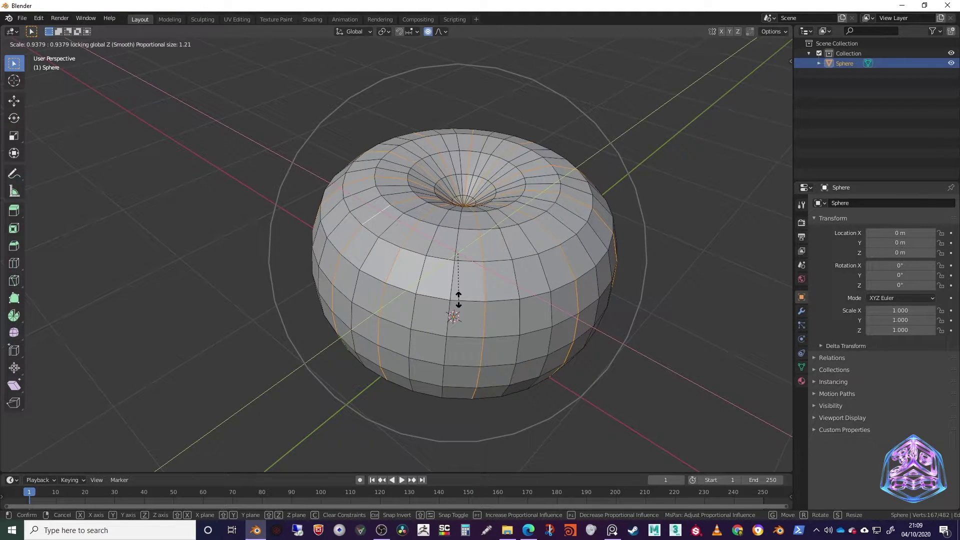
right_click(459, 299)
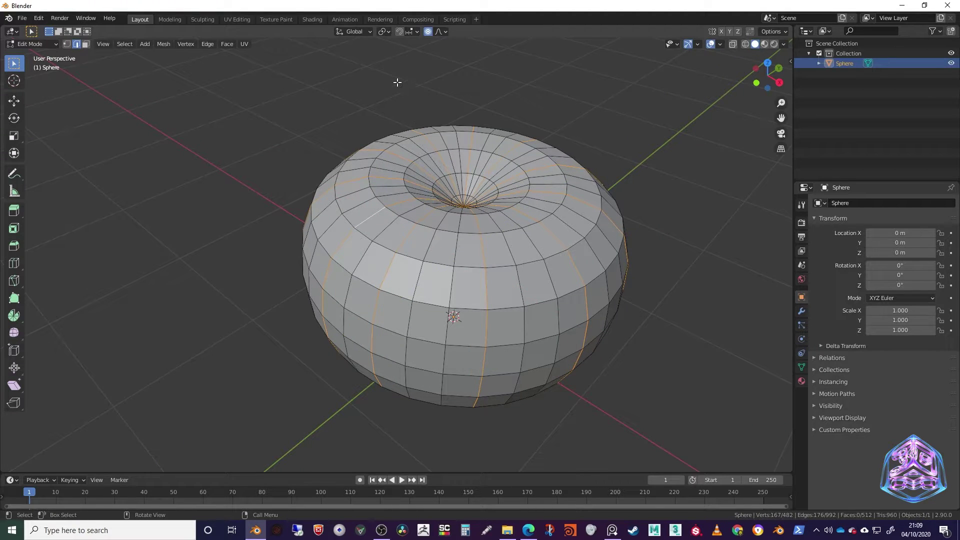
click(428, 32)
mouse_move(433, 219)
middle_down()
mouse_move(421, 219)
mouse_move(422, 233)
middle_up()
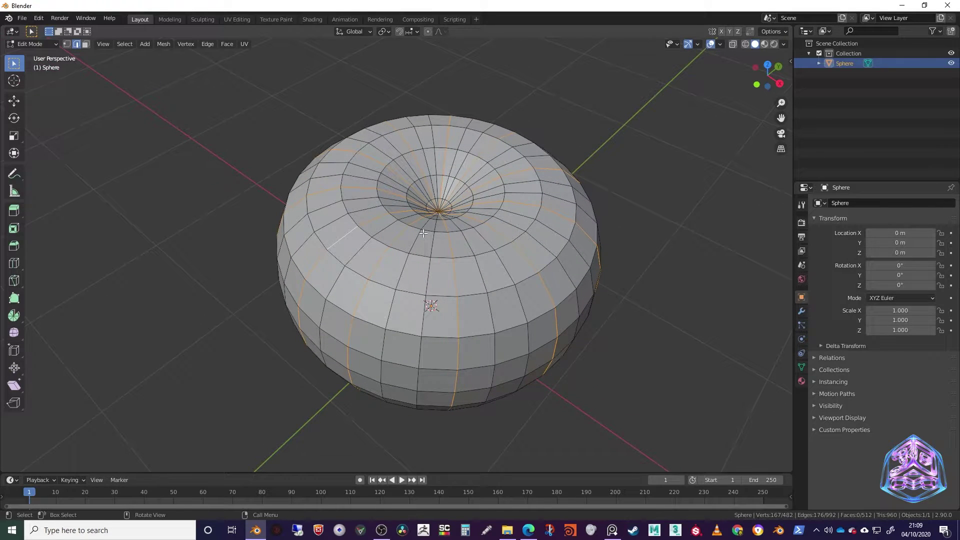
key(s)
key(shift+z)
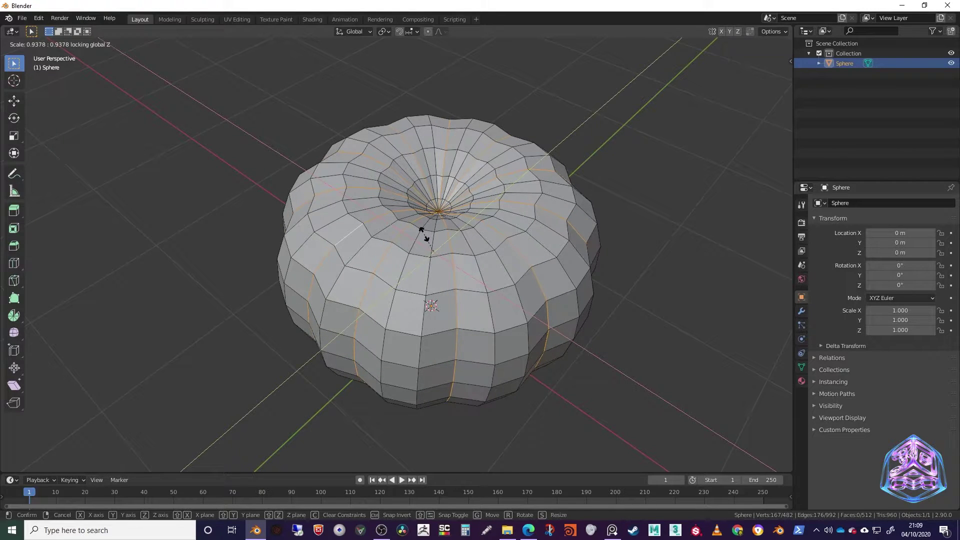
click(423, 234)
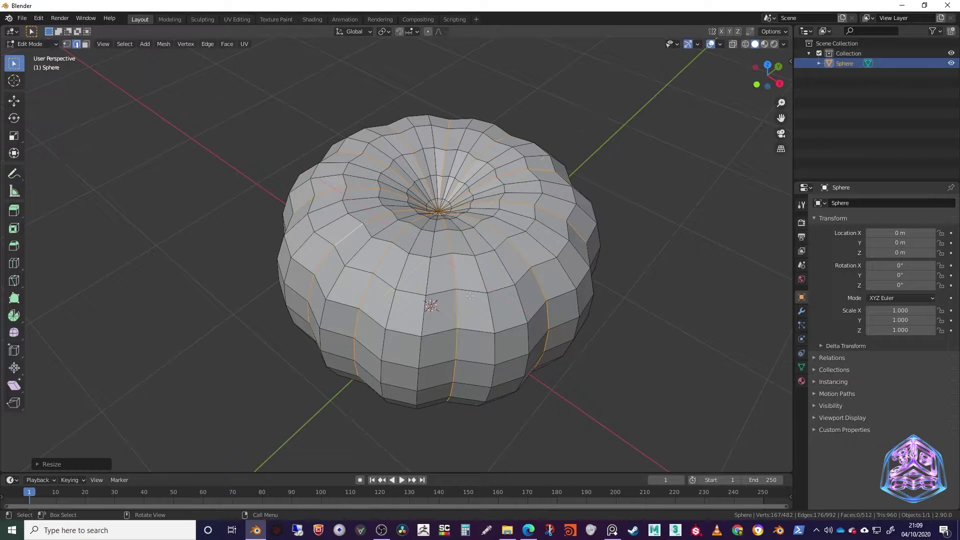
middle_drag(469, 296, 509, 294)
- Deselect, return to Object Mode and apply Shade Smooth to the pumpkin
key(alt+a)
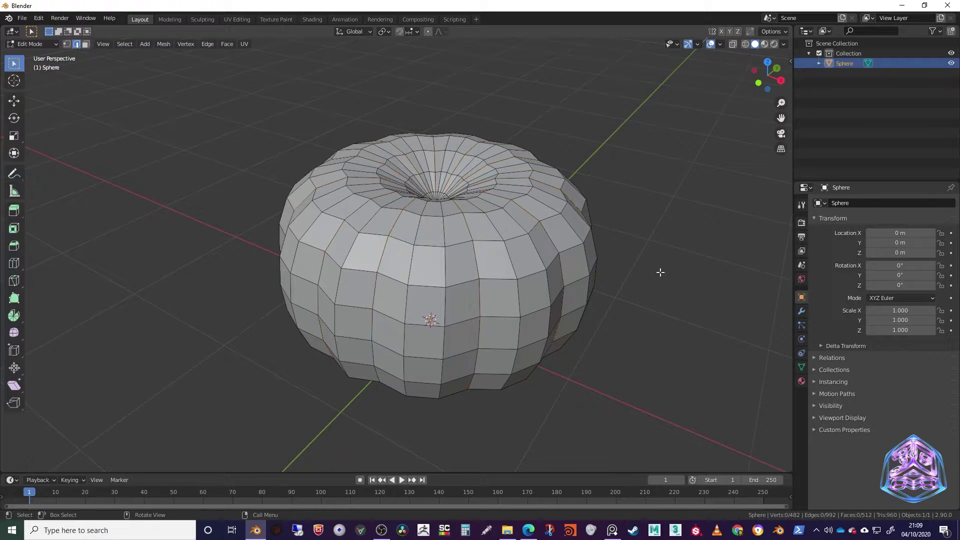
middle_drag(659, 272, 558, 354)
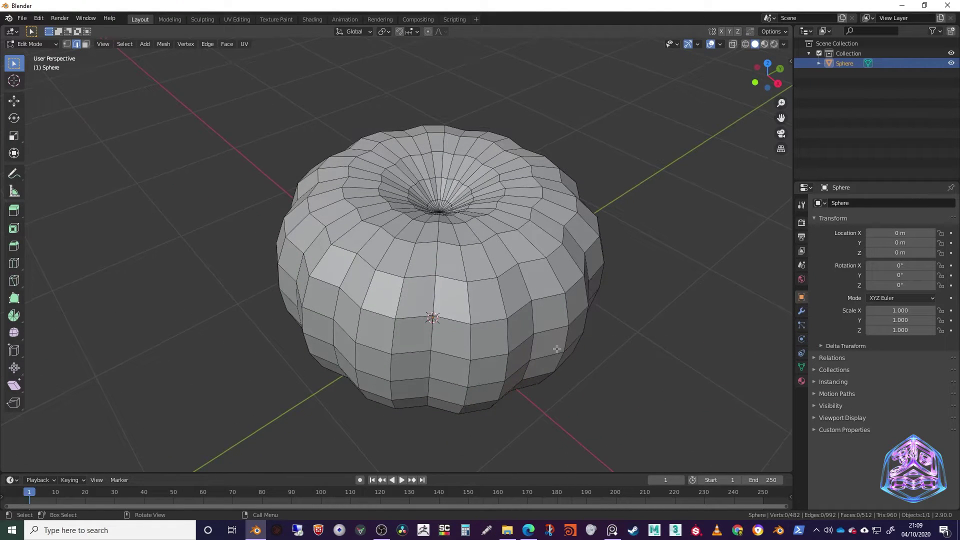
key(Tab)
right_click(503, 277)
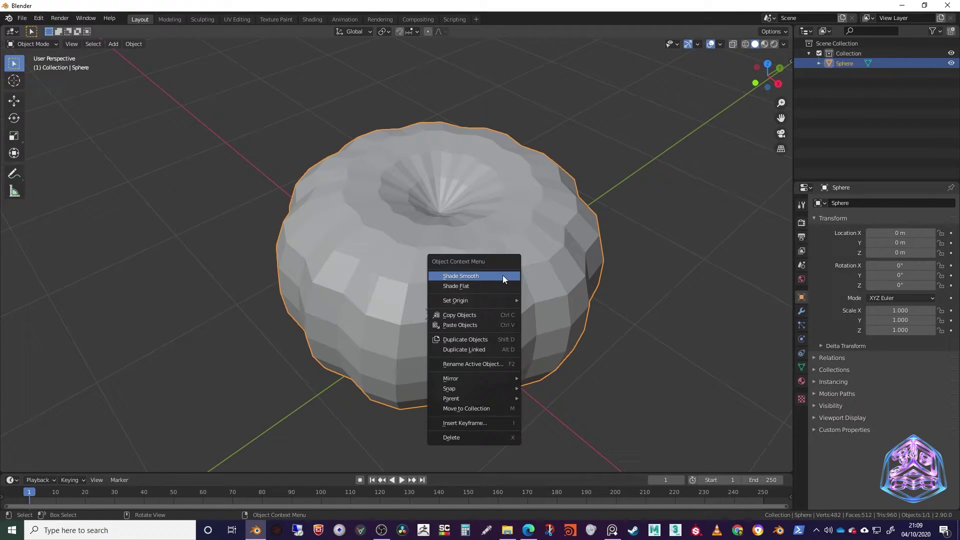
click(473, 274)
mouse_move(473, 274)
middle_down()
mouse_move(473, 295)
mouse_move(470, 265)
middle_up()
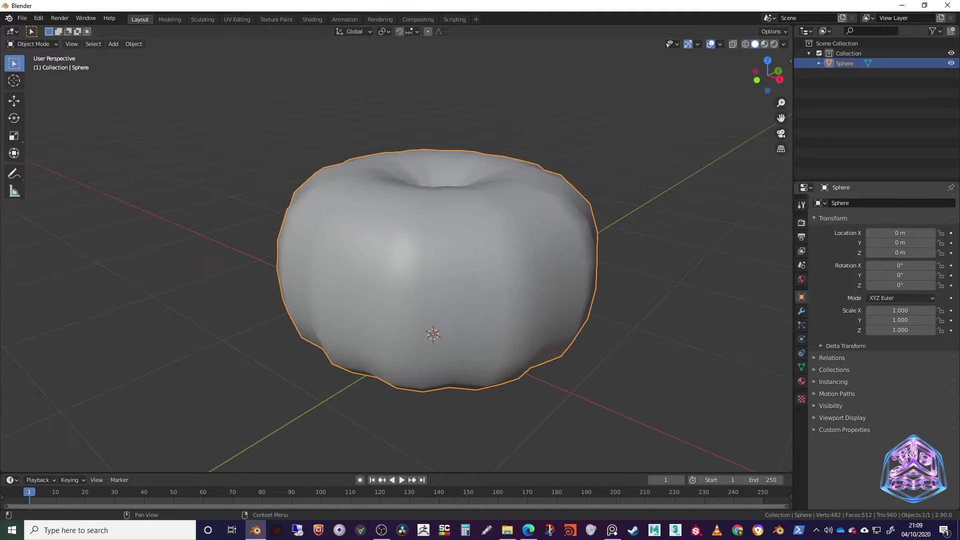
right_click(433, 233)
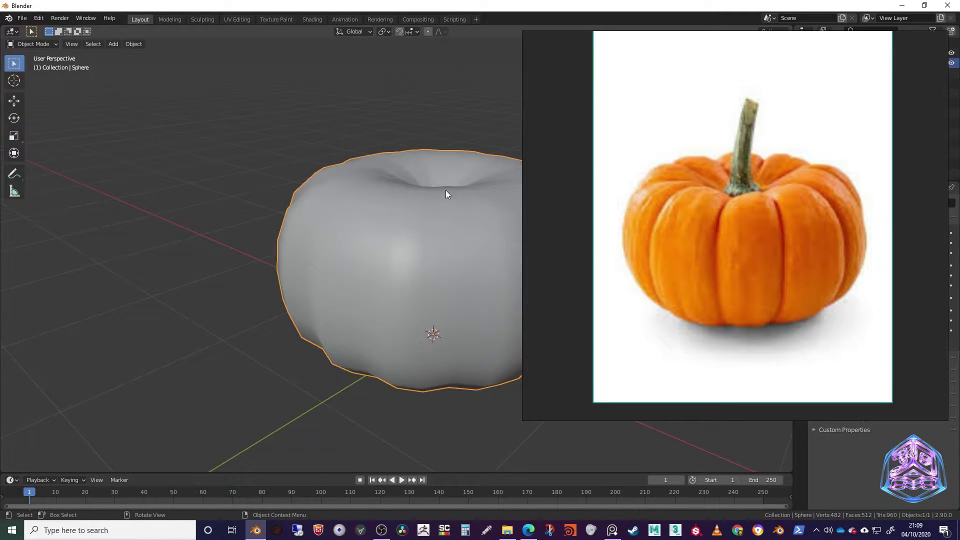
middle_drag(445, 189, 366, 238)
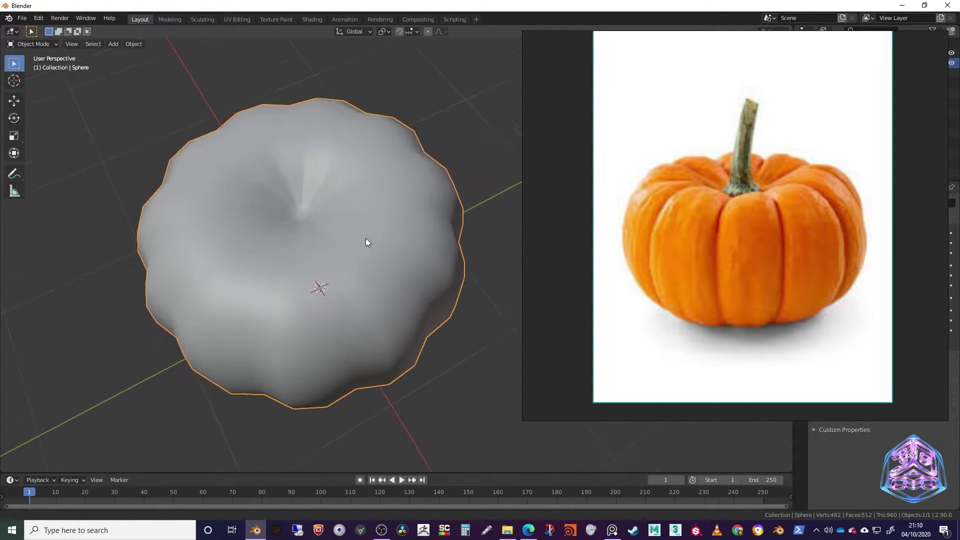
- In vertex mode, raise the top pole slightly along Z with a small proportional radius
key(Tab)
scroll(319, 275, up, 5)
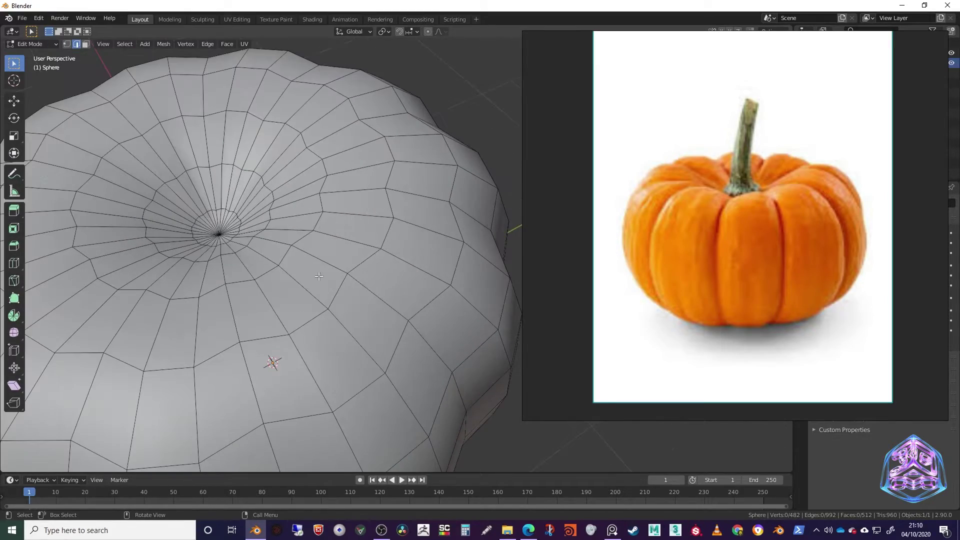
middle_drag(319, 275, 348, 316)
key(1)
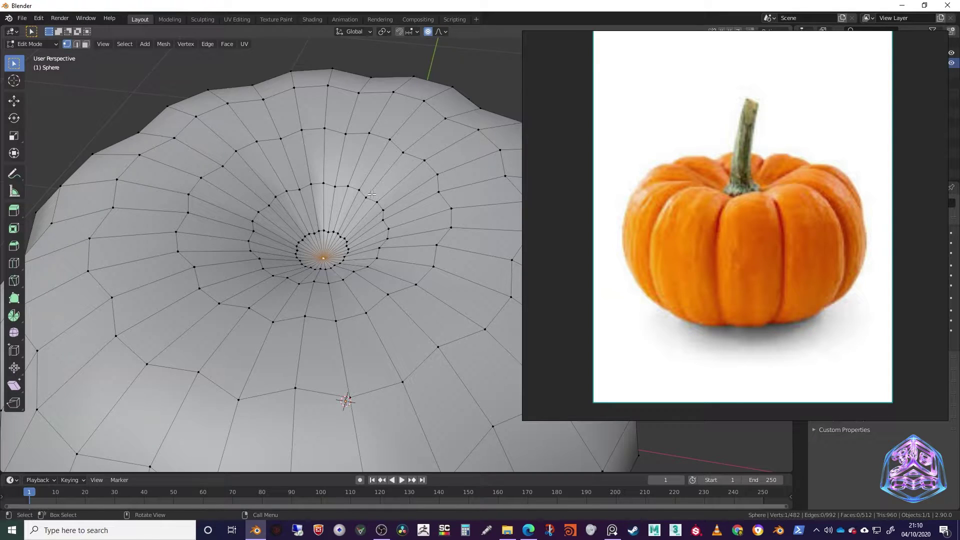
key(g)
key(z)
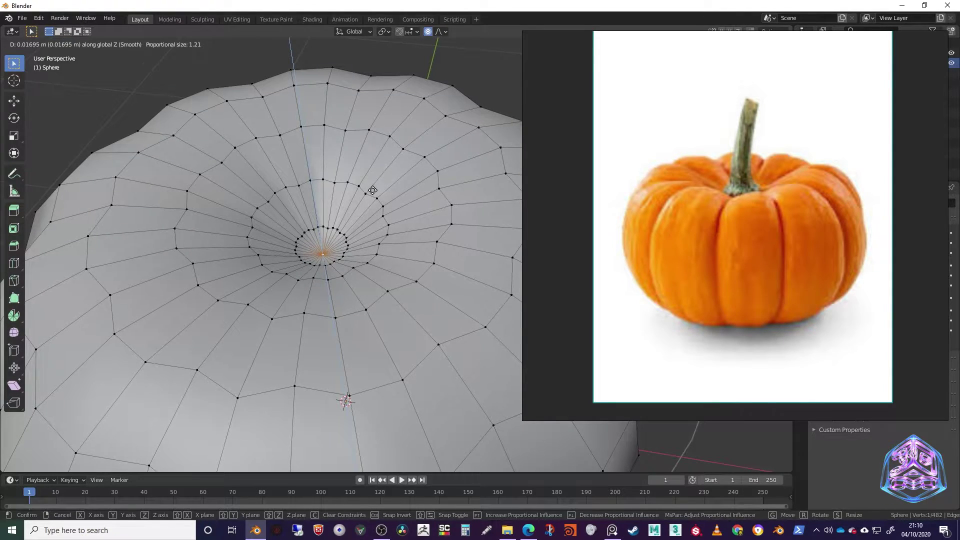
scroll(373, 192, up, 10)
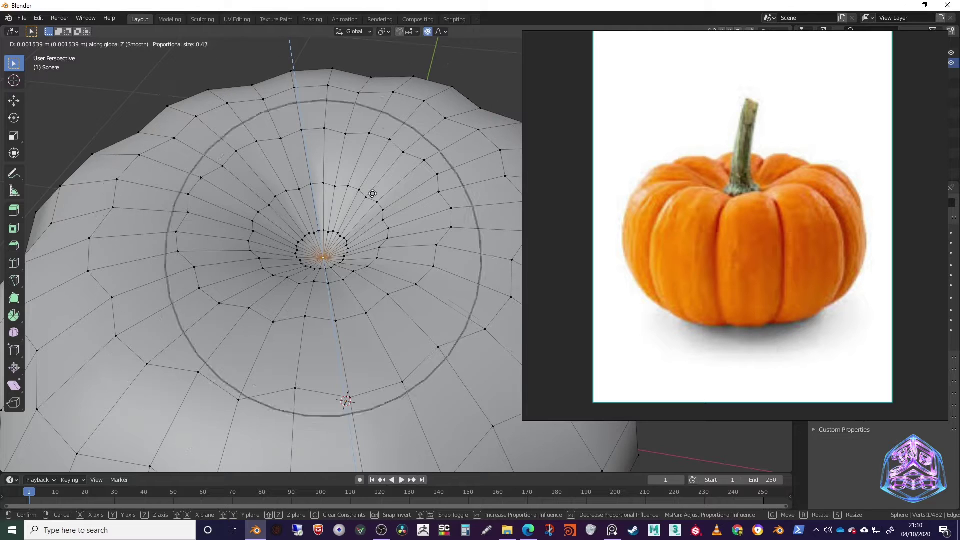
scroll(373, 193, up, 4)
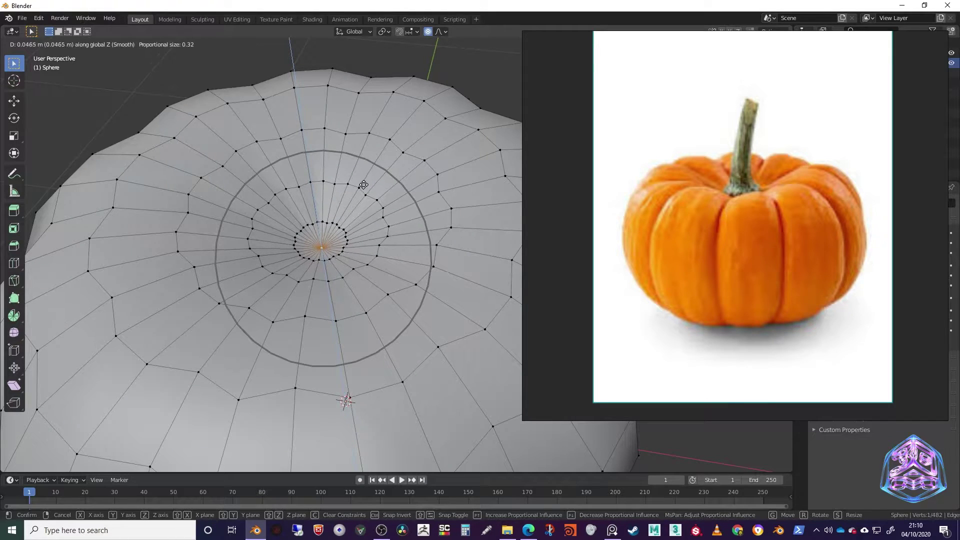
click(362, 183)
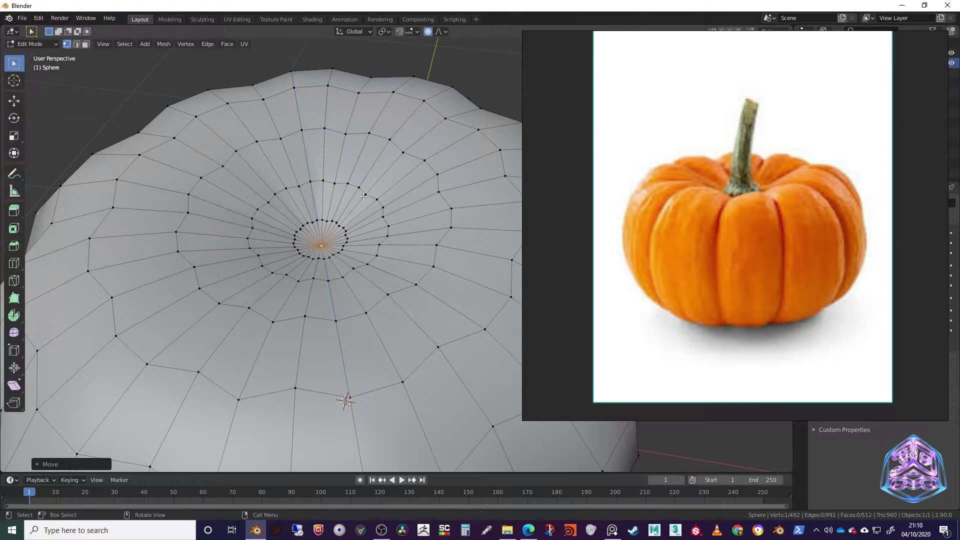
scroll(345, 261, up, 4)
- Insert a Ctrl+R edge loop around the top pole, slid in close to the centre
mouse_move(376, 269)
middle_down()
mouse_move(363, 261)
mouse_move(370, 253)
middle_up()
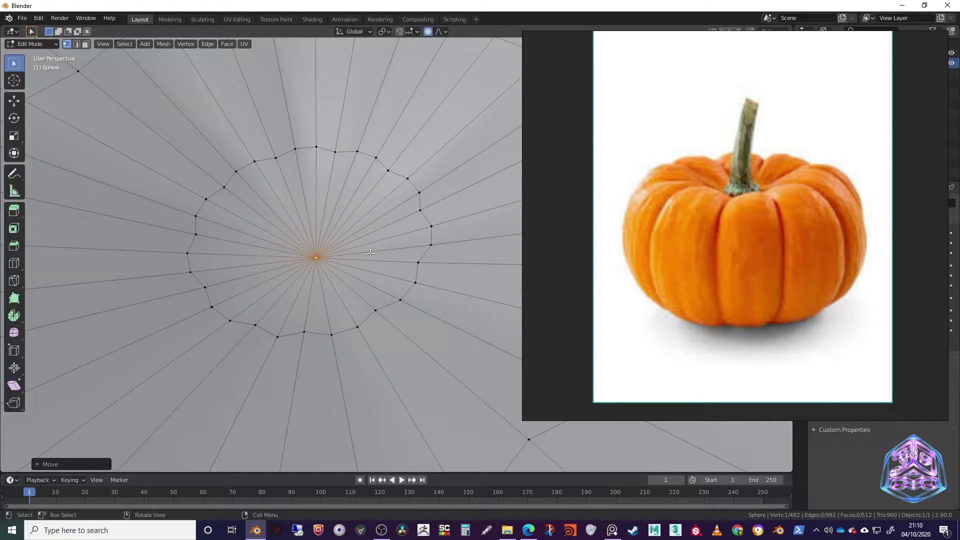
key(ctrl+r)
click(409, 306)
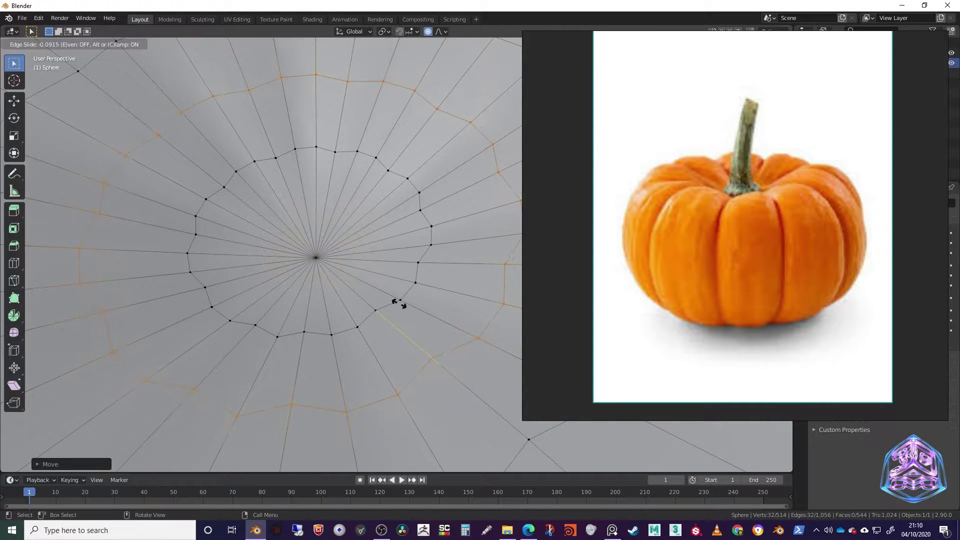
click(317, 284)
middle_drag(351, 289, 236, 174)
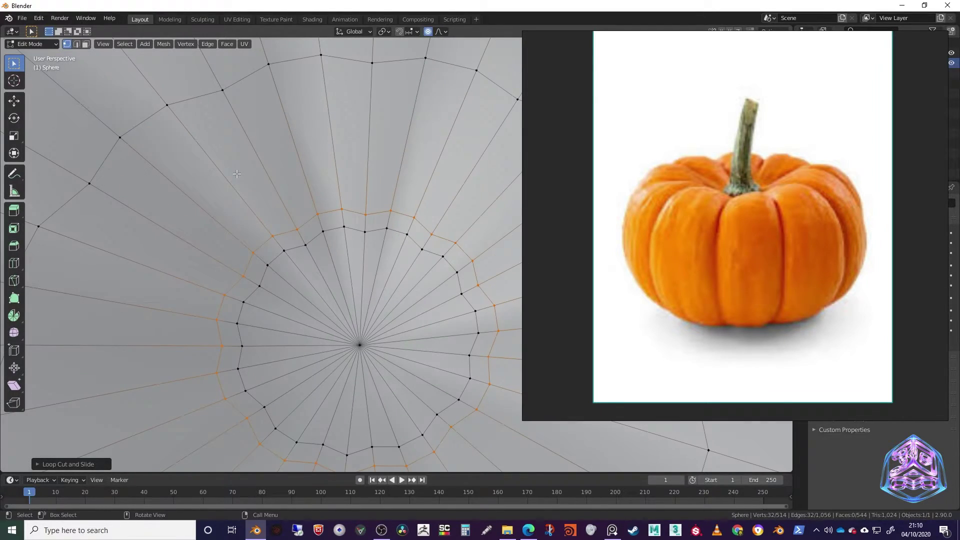
click(86, 45)
- Circle-select the faces around the pumpkin's top pole in Edit Mode
key(Tab)
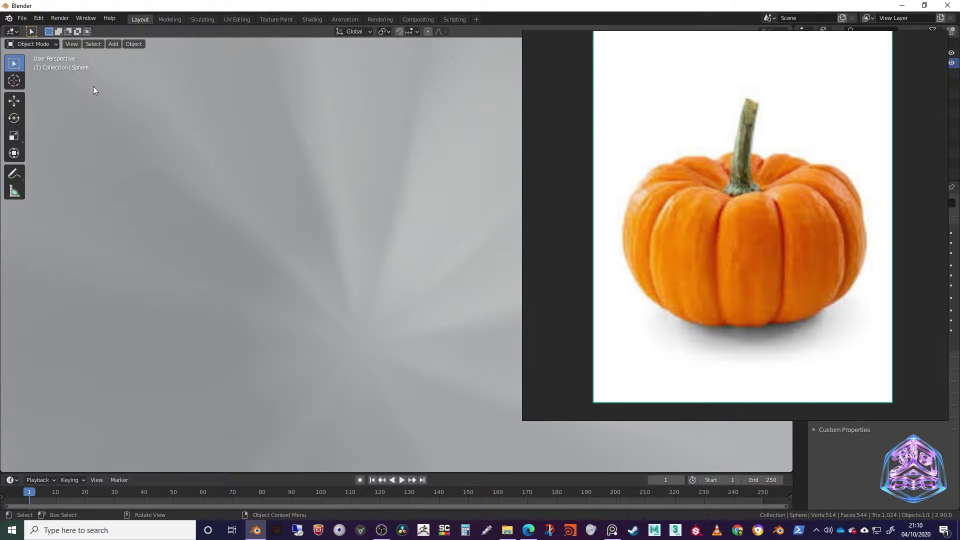
scroll(356, 217, down, 3)
key(Tab)
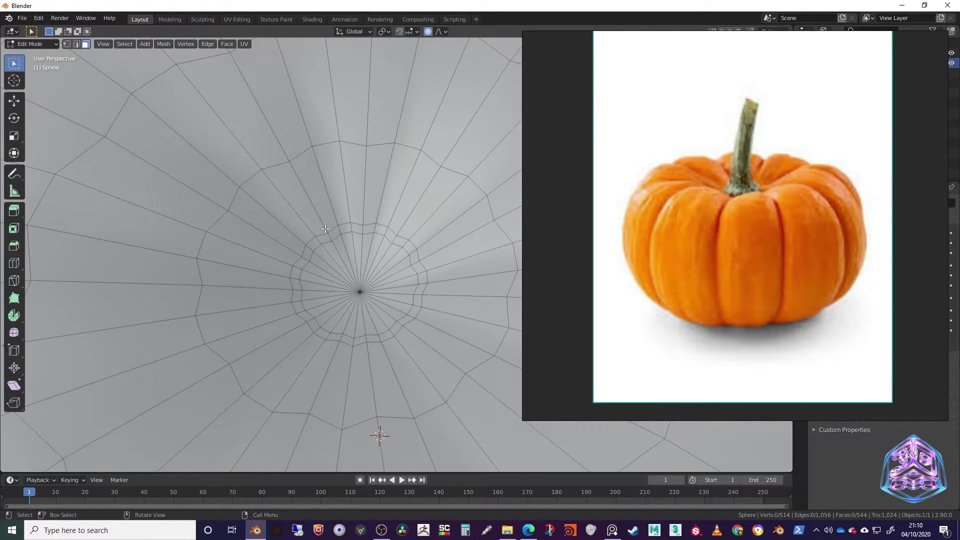
middle_drag(302, 232, 258, 197)
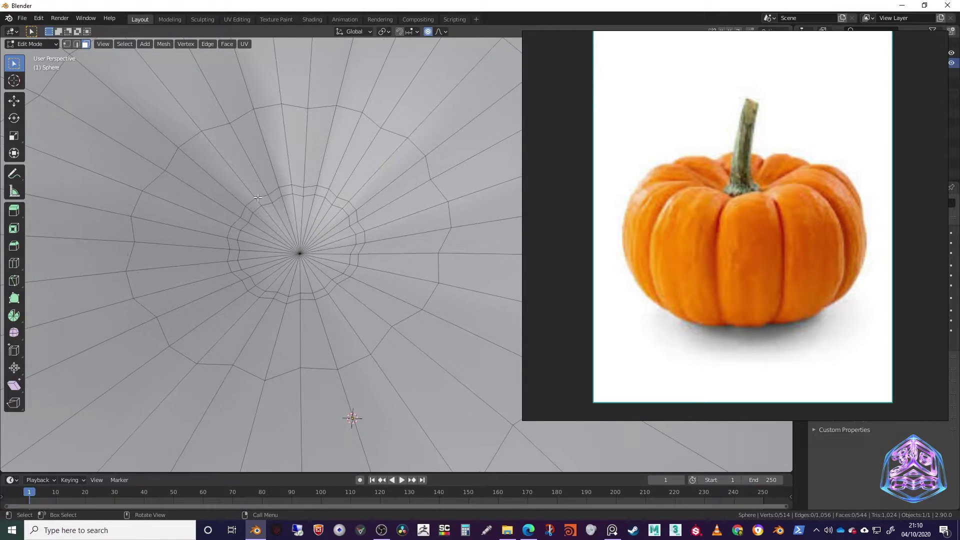
drag(17, 74, 32, 107)
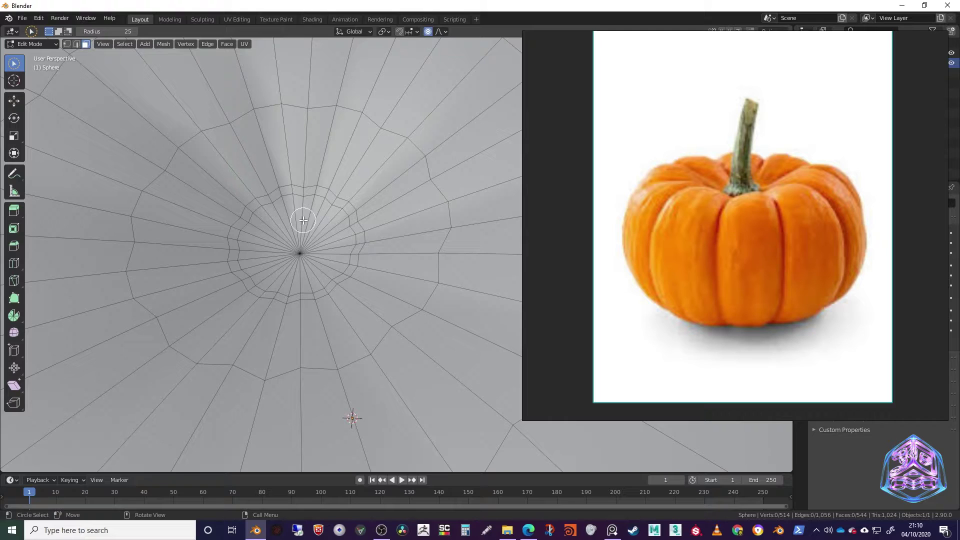
mouse_move(303, 220)
mouse_down()
mouse_move(277, 228)
mouse_move(265, 250)
mouse_move(303, 266)
mouse_up()
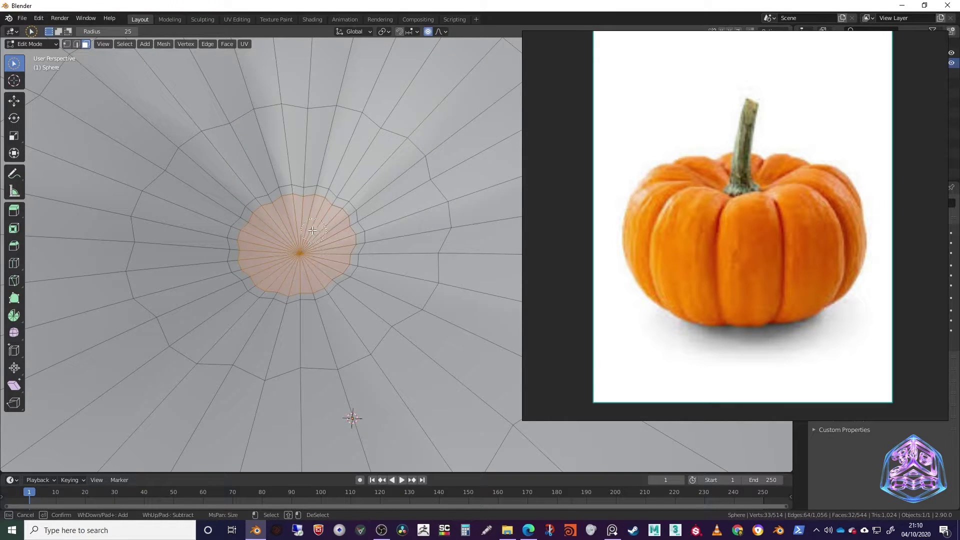
drag(311, 230, 315, 235)
- Grow the pole selection by one more ring of faces
mouse_move(368, 325)
middle_down()
mouse_move(370, 311)
mouse_move(355, 322)
mouse_move(361, 314)
mouse_move(333, 300)
mouse_move(343, 289)
middle_up()
scroll(347, 306, up, 4)
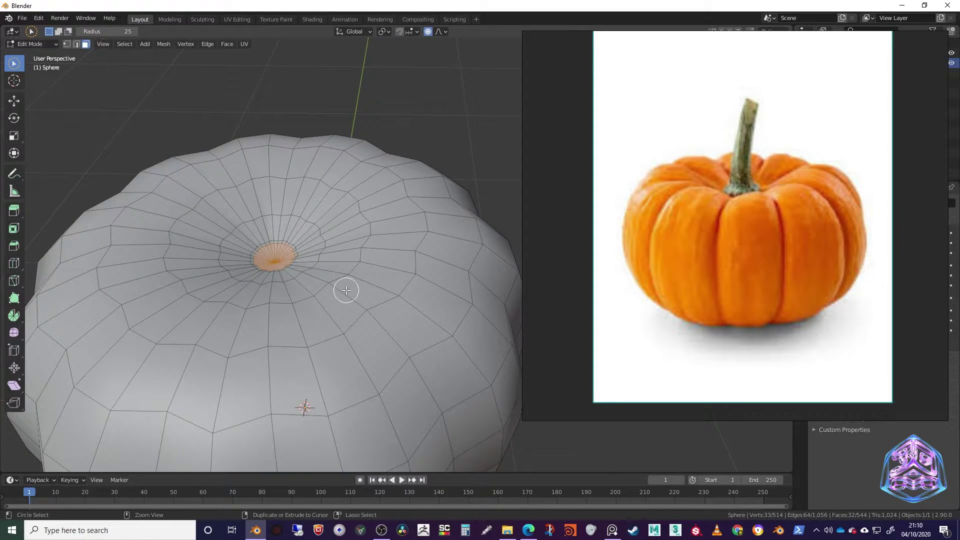
key(ctrl+KP_Add)
middle_drag(346, 290, 338, 268)
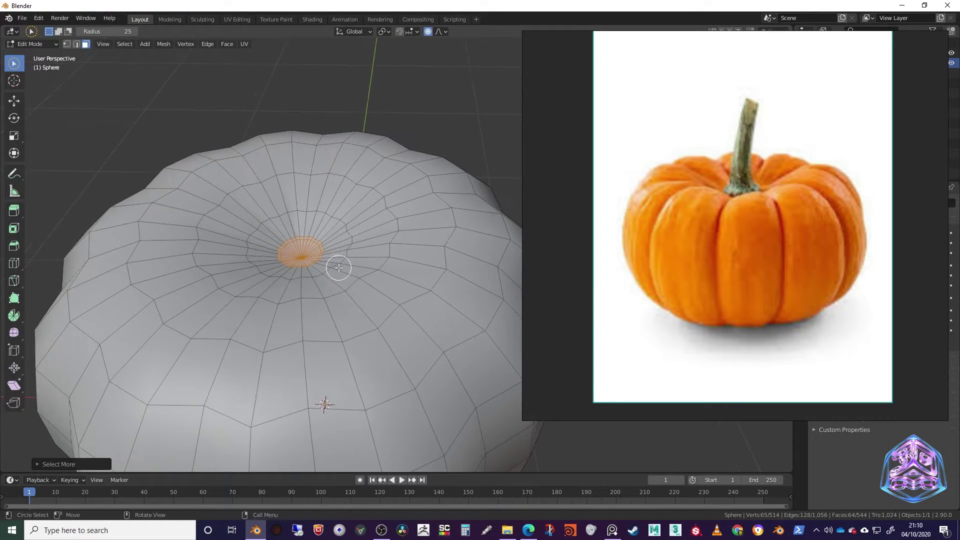
- Scale the selected top faces up slightly
key(s)
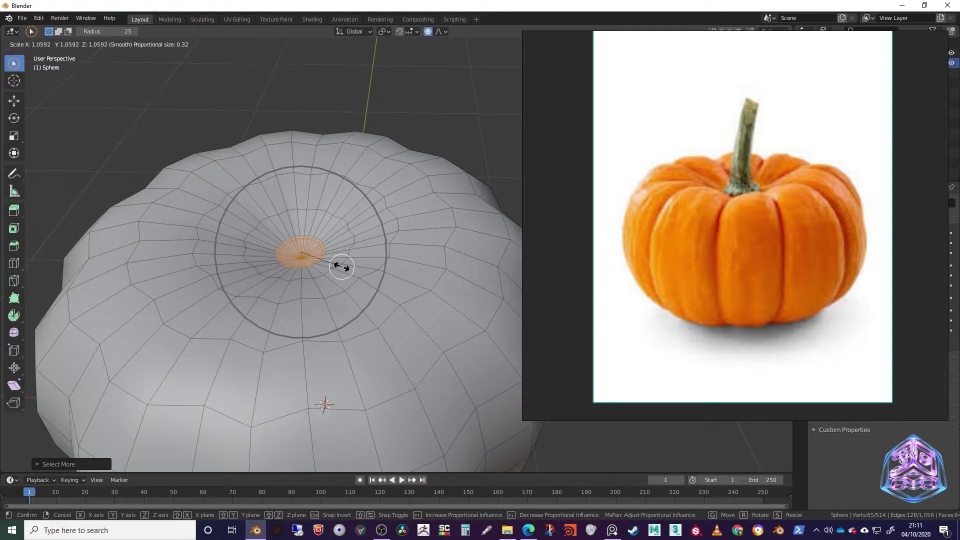
scroll(341, 266, up, 6)
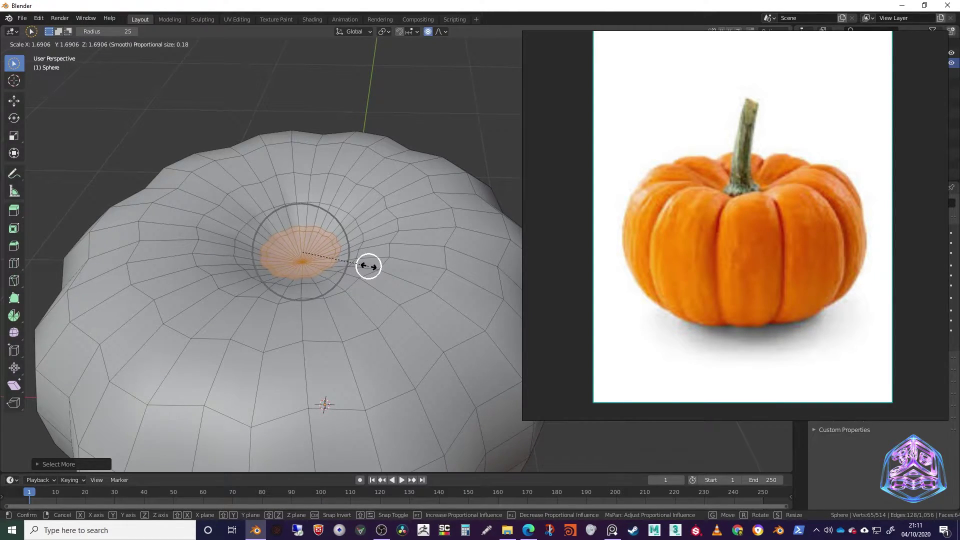
click(369, 266)
mouse_move(350, 298)
middle_down()
mouse_move(370, 284)
mouse_move(356, 292)
middle_up()
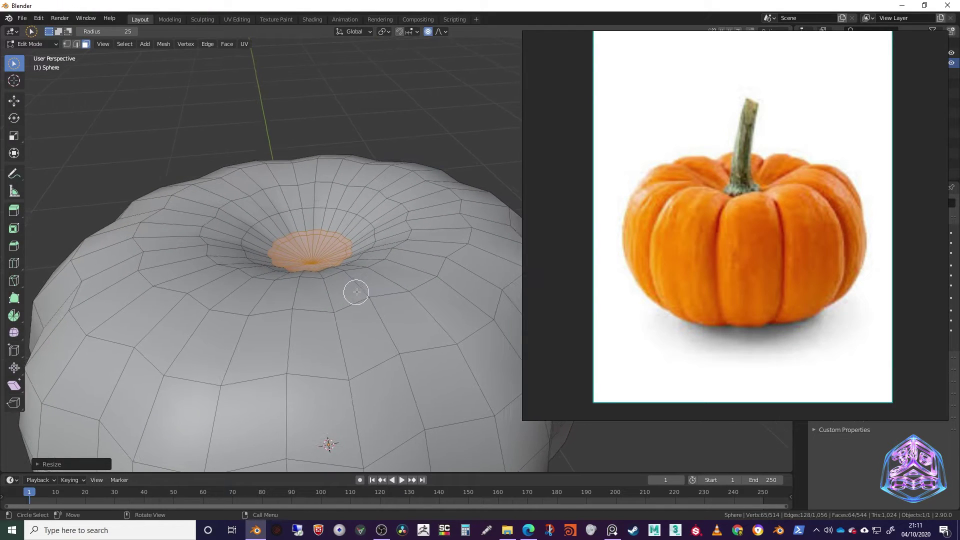
- Flatten the top selection to zero Z height (sz0) and circle-select a smaller central vertex ring
text(size: 0.18)
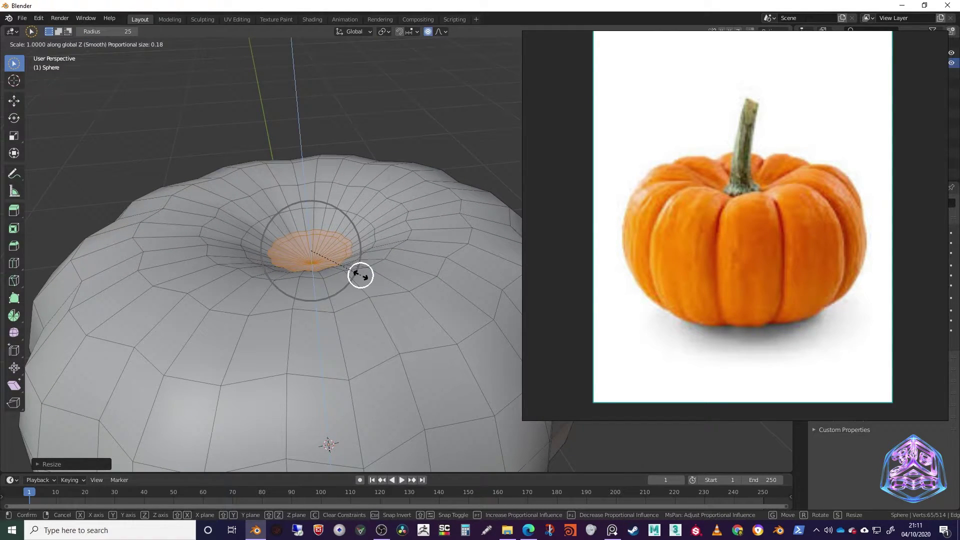
text(0)
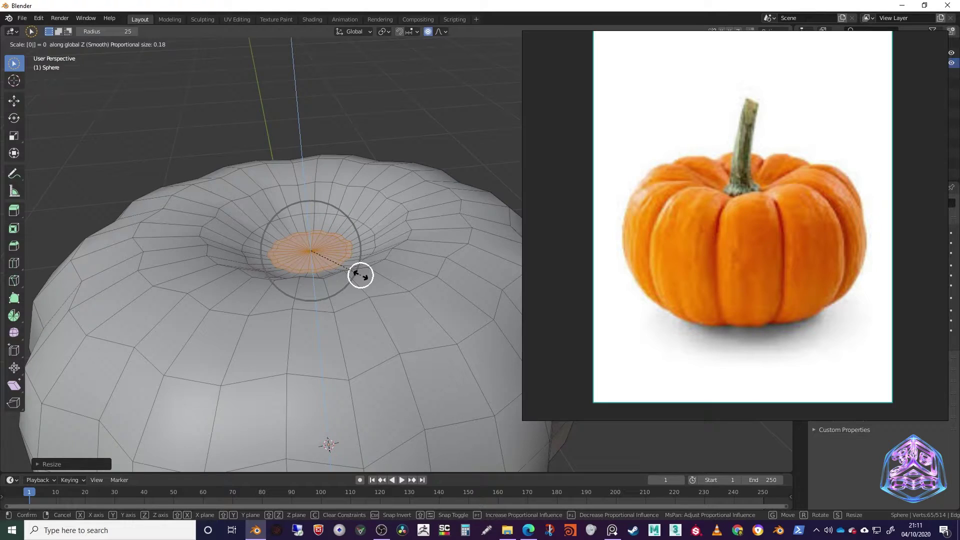
key(Return)
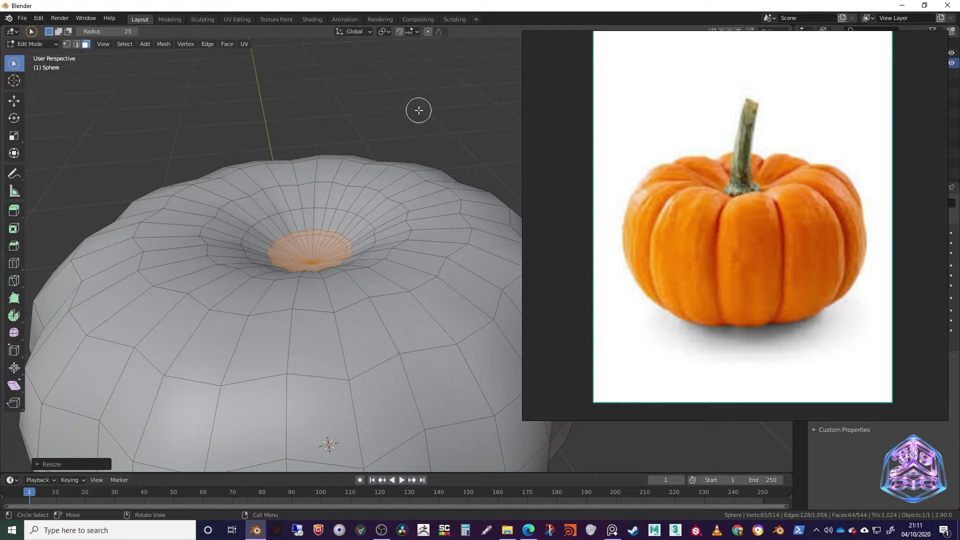
text(sz0)
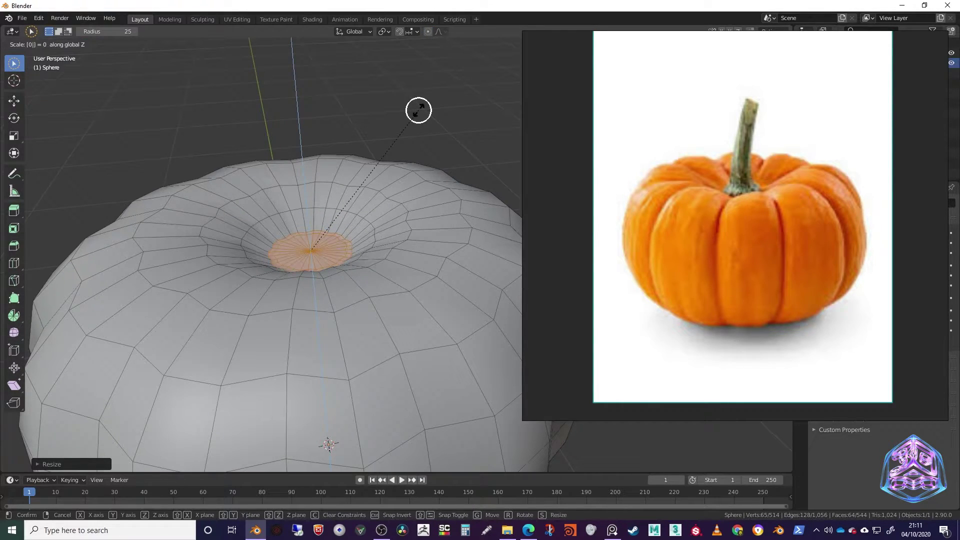
key(Return)
middle_drag(368, 251, 307, 291)
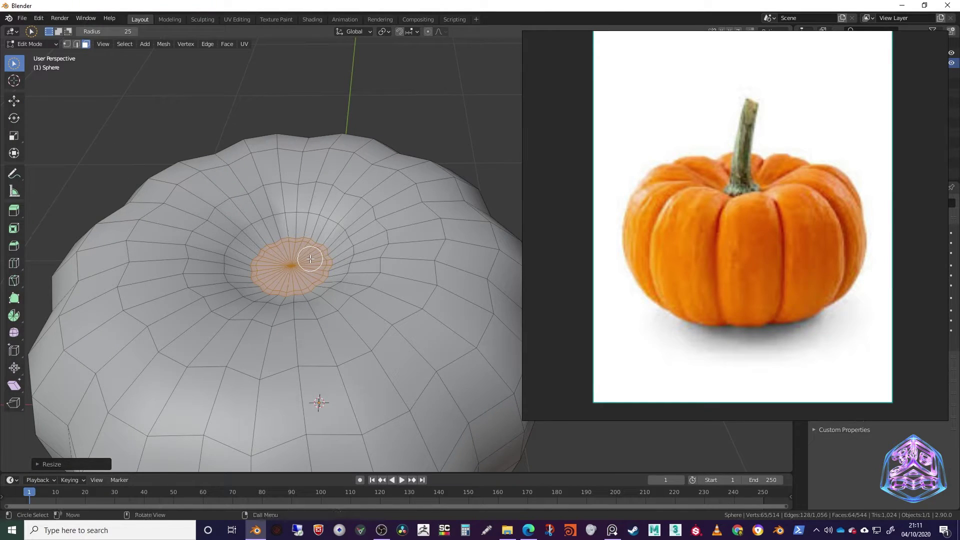
drag(306, 257, 293, 270)
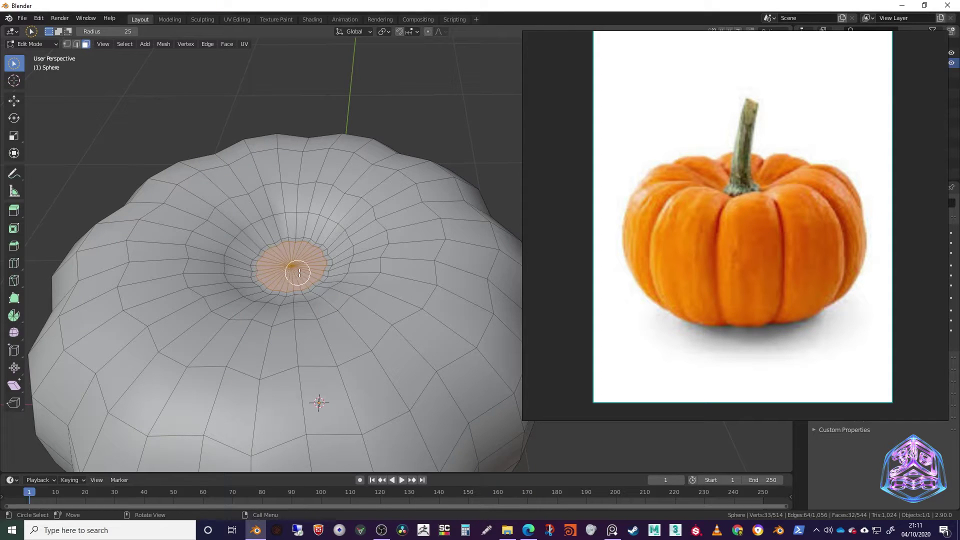
- Move the small central top disc along Z and hide the pumpkin reference photo
scroll(296, 280, up, 3)
middle_drag(297, 285, 322, 281)
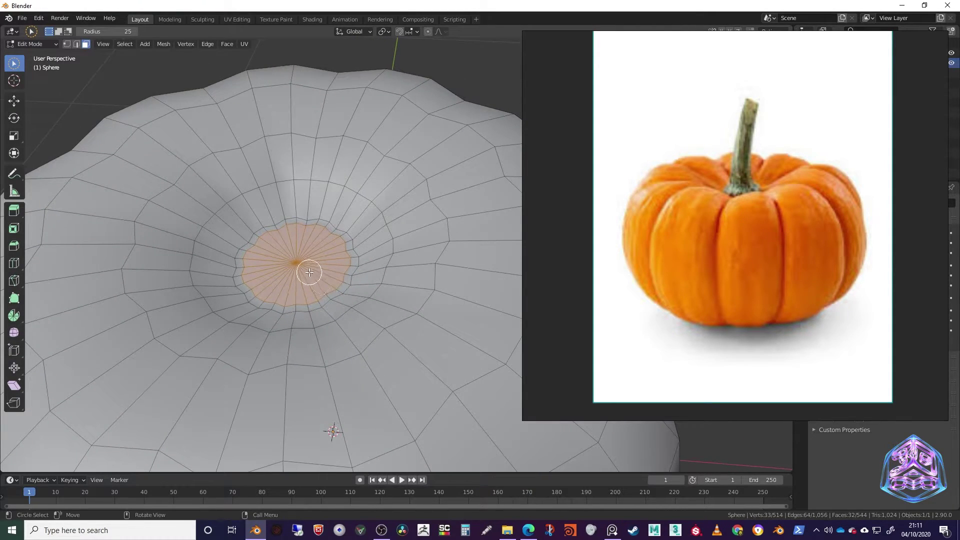
key(g)
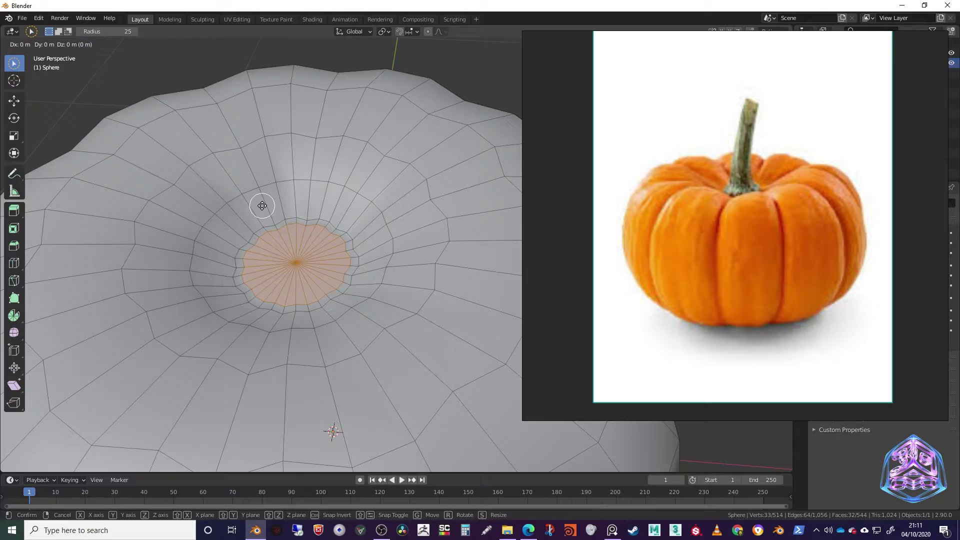
key(z)
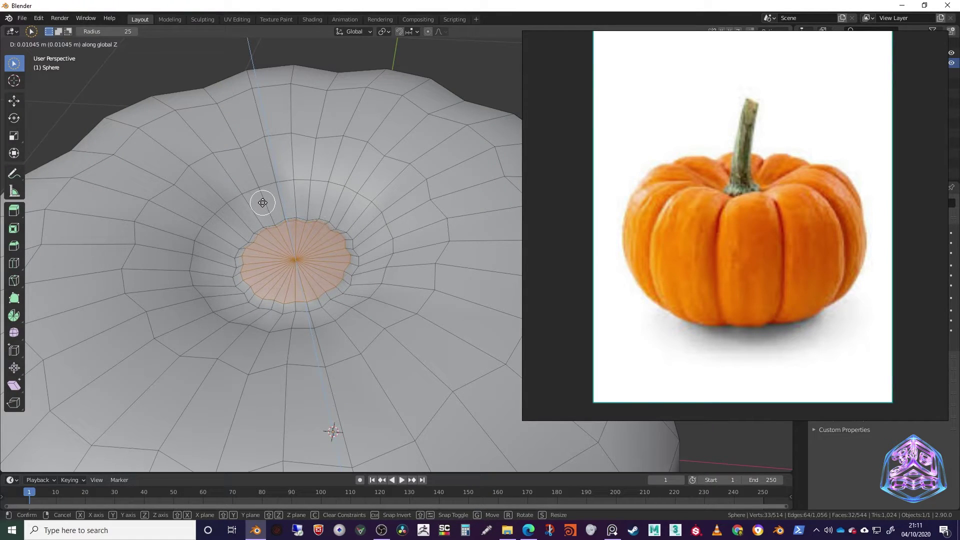
click(264, 200)
middle_drag(264, 199, 293, 306)
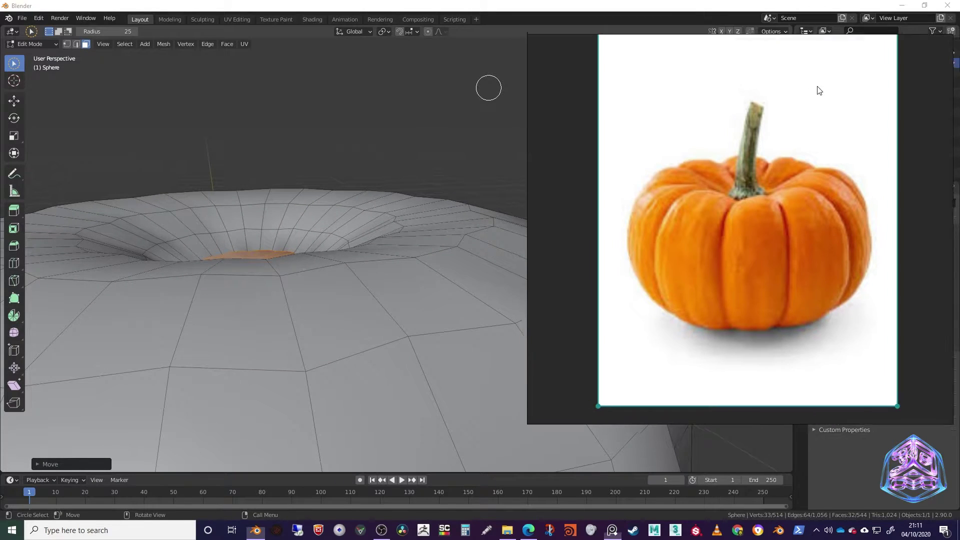
key(alt+Tab)
middle_drag(395, 195, 410, 230)
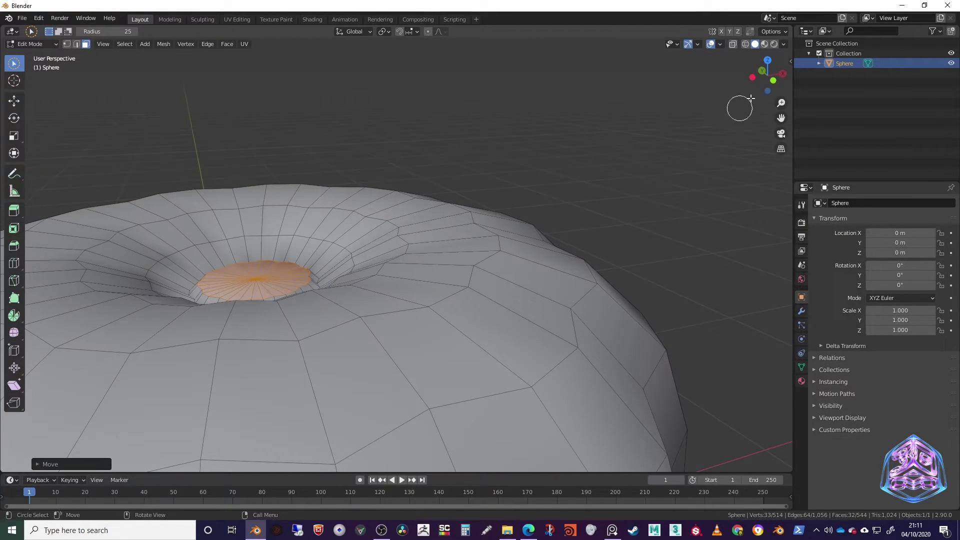
- Show the pumpkin in Wireframe shading from Front Orthographic view and change the selection tool style
click(773, 81)
scroll(561, 229, down, 4)
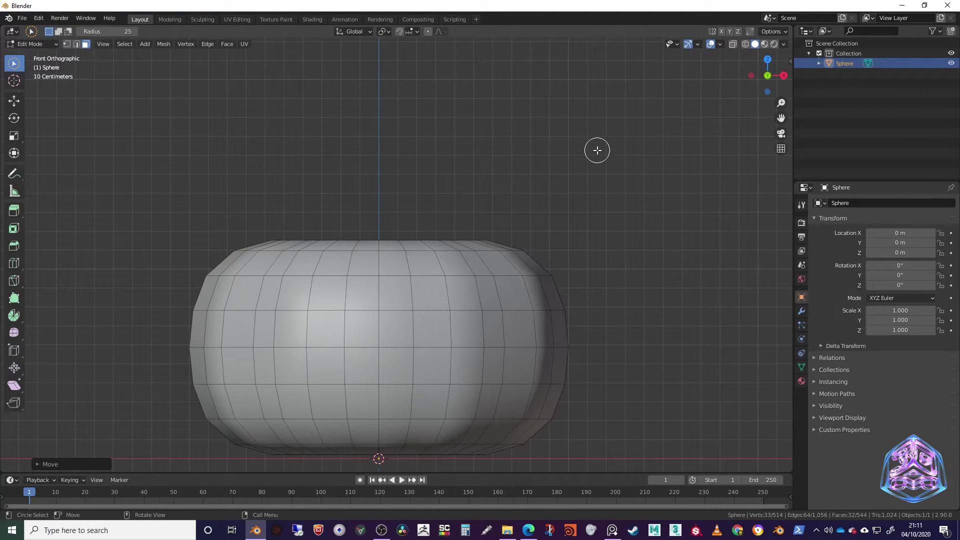
key(z)
click(510, 154)
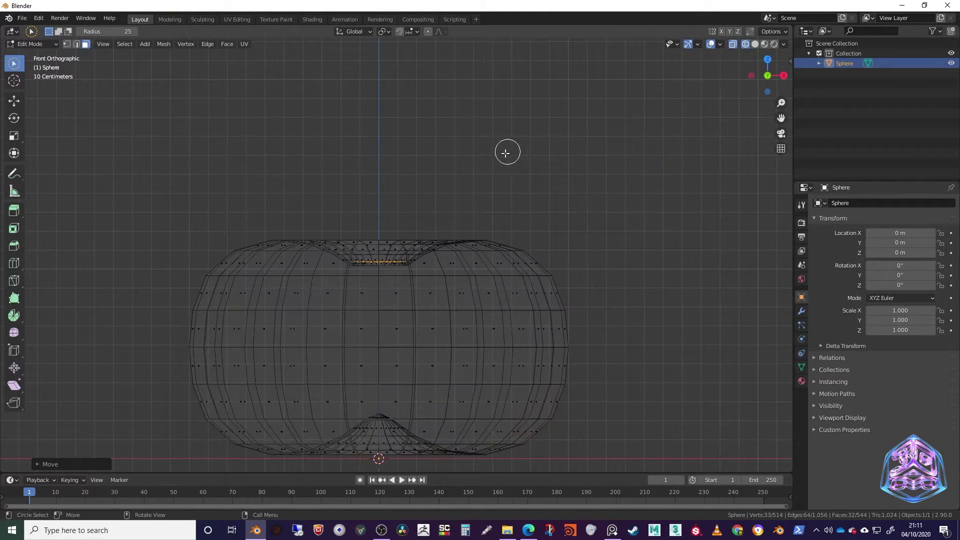
middle_drag(505, 150, 445, 206)
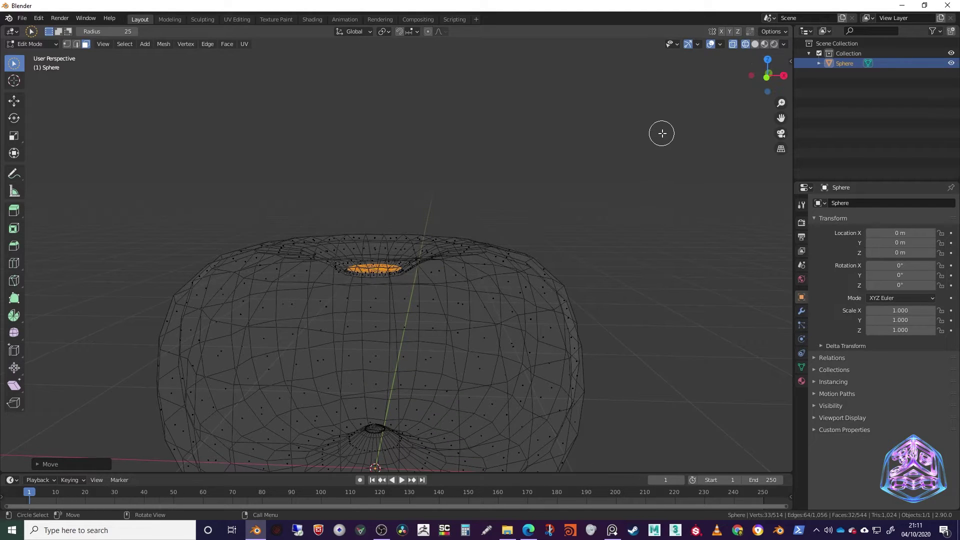
click(767, 76)
scroll(480, 240, down, 2)
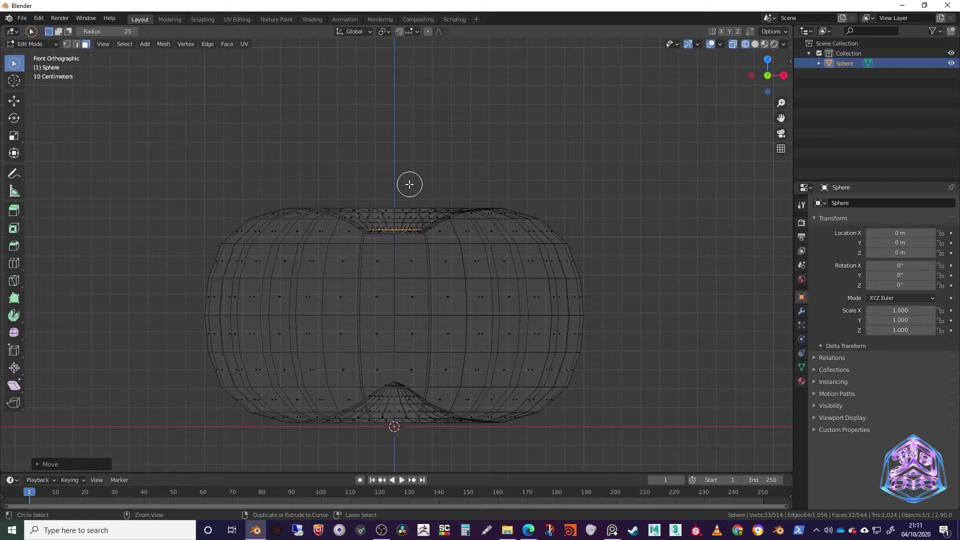
mouse_move(14, 65)
mouse_down()
mouse_move(50, 115)
mouse_move(51, 87)
mouse_up()
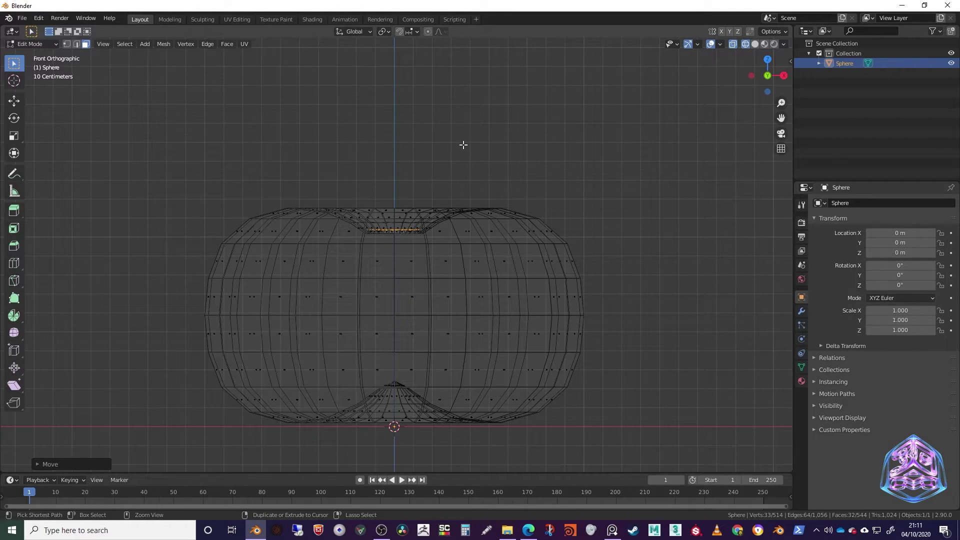
- Extrude a short first stem ring from the top disc, redoing the first attempt
ctrl+right_click(413, 181)
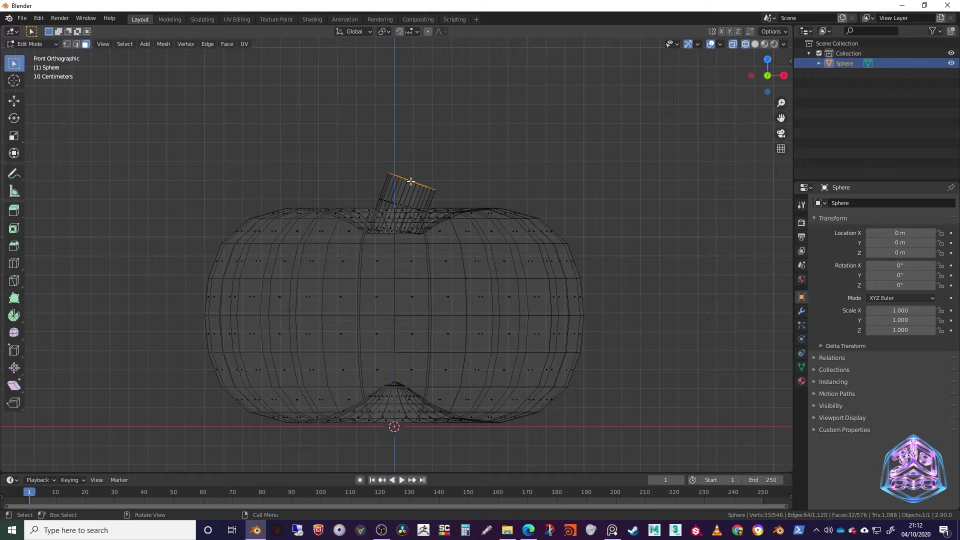
key(ctrl+z)
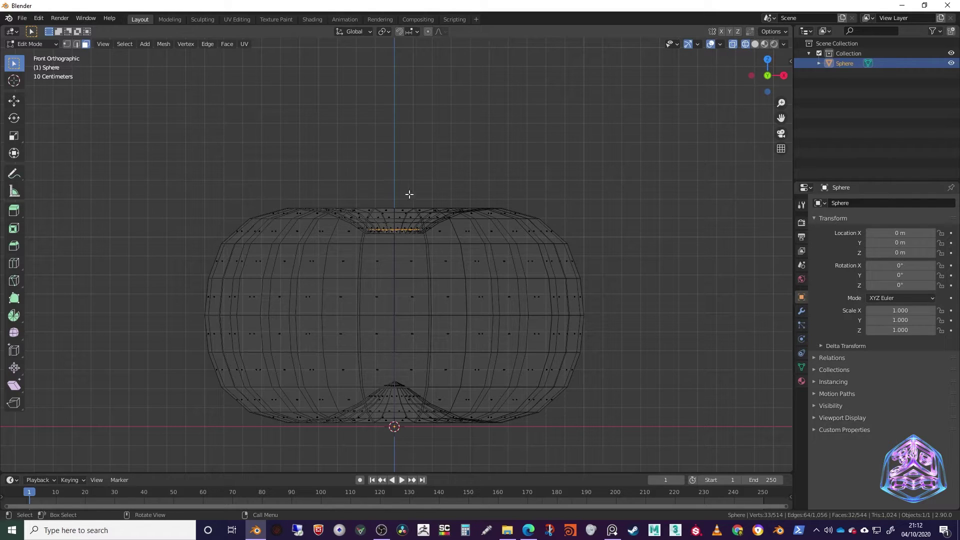
ctrl+right_click(398, 223)
scroll(418, 200, up, 8)
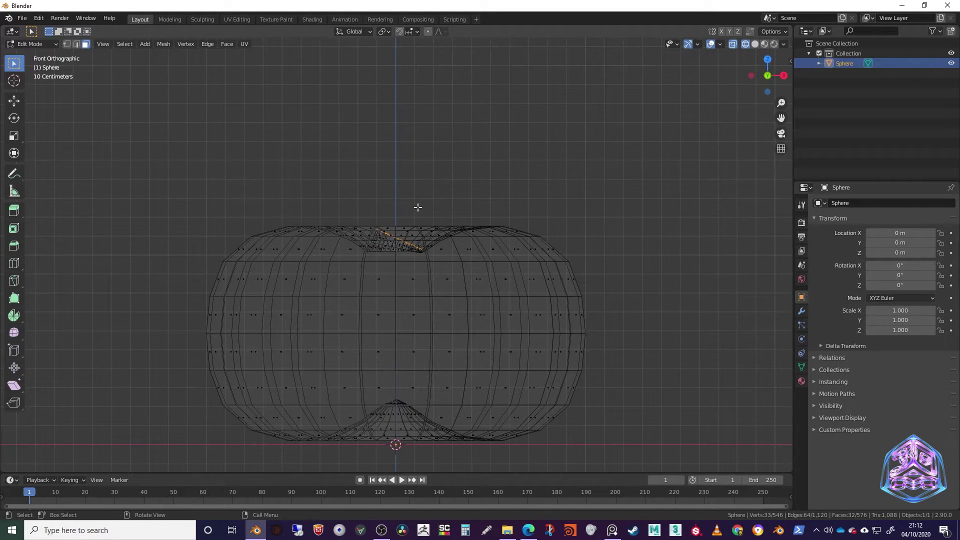
shift+middle_drag(446, 261, 450, 277)
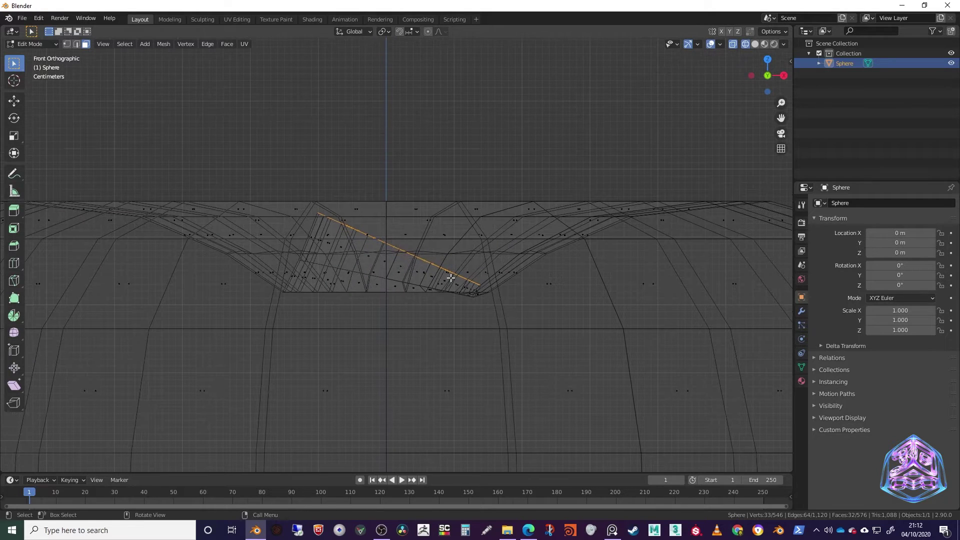
- Shrink the new stem ring, tilt it slightly, and extrude it further upward
key(s)
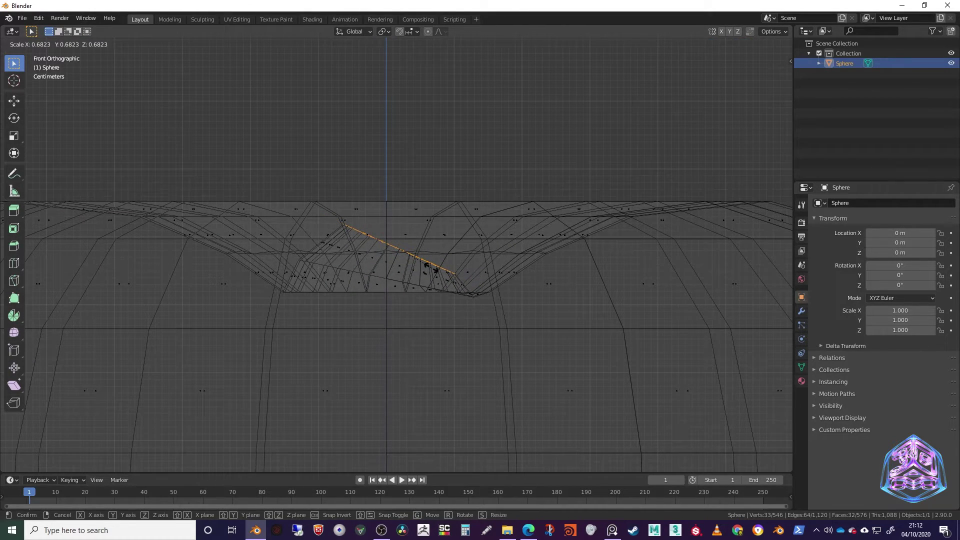
click(430, 267)
key(r)
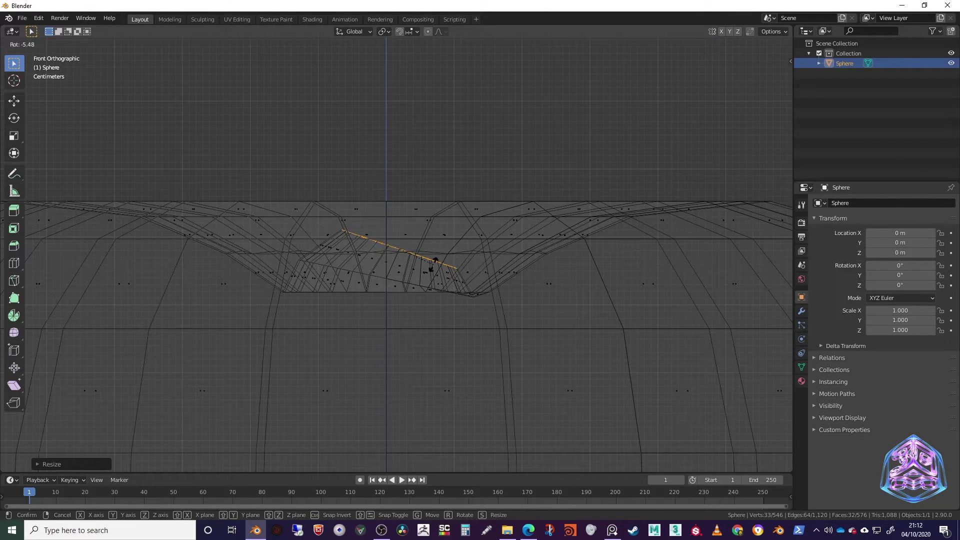
click(431, 267)
scroll(477, 220, down, 2)
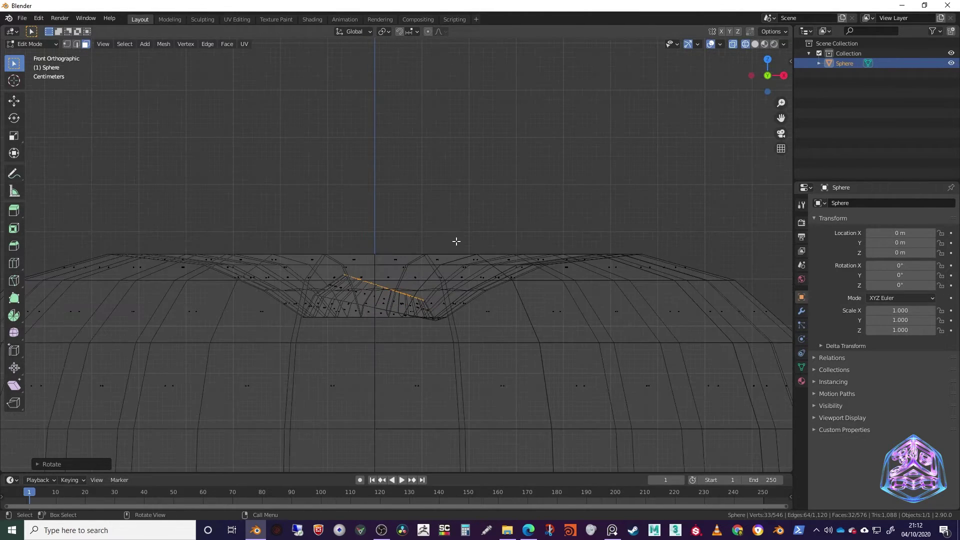
ctrl+right_click(437, 220)
- Resize the extruded stem ring, then extrude a tilted tip and narrow it
key(s)
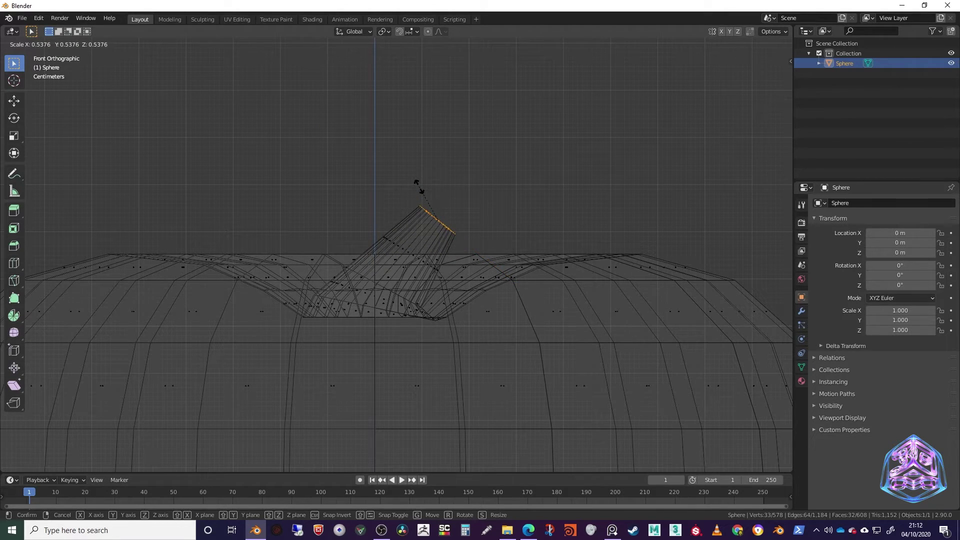
click(418, 183)
shift+middle_drag(488, 189, 490, 244)
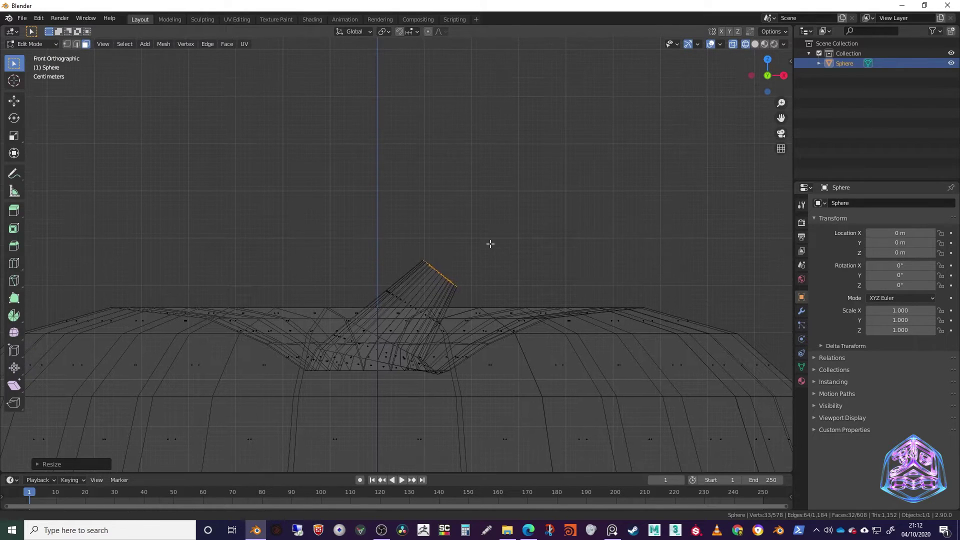
ctrl+right_click(488, 171)
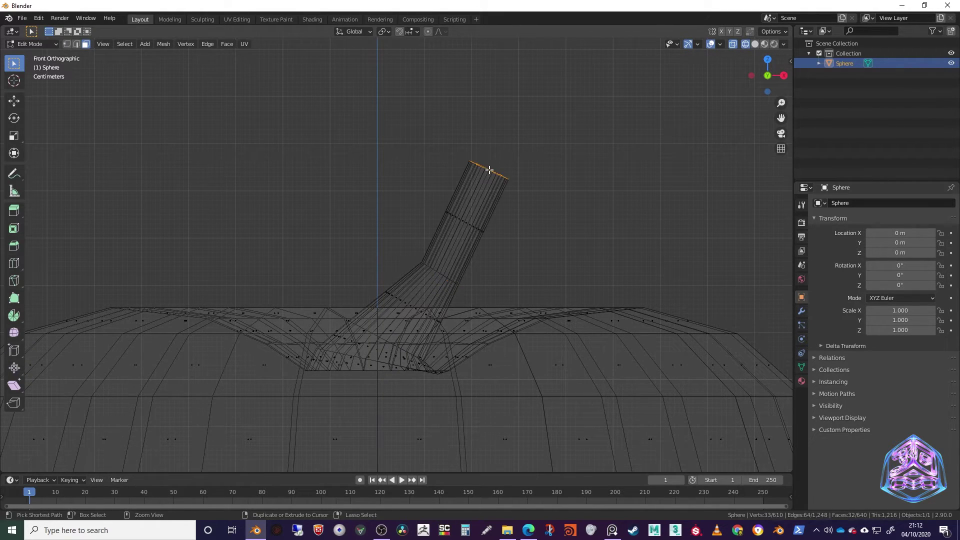
key(s)
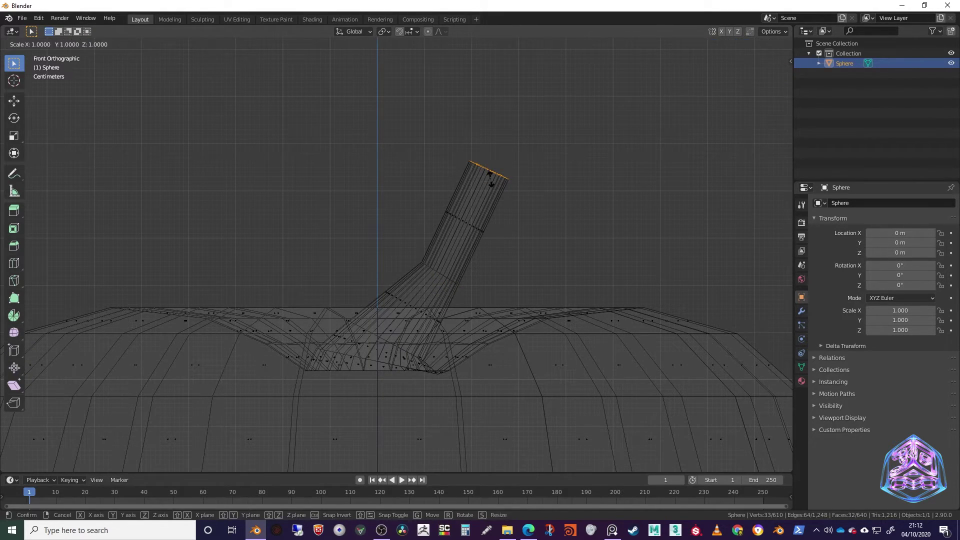
click(475, 145)
shift+middle_drag(517, 165, 514, 234)
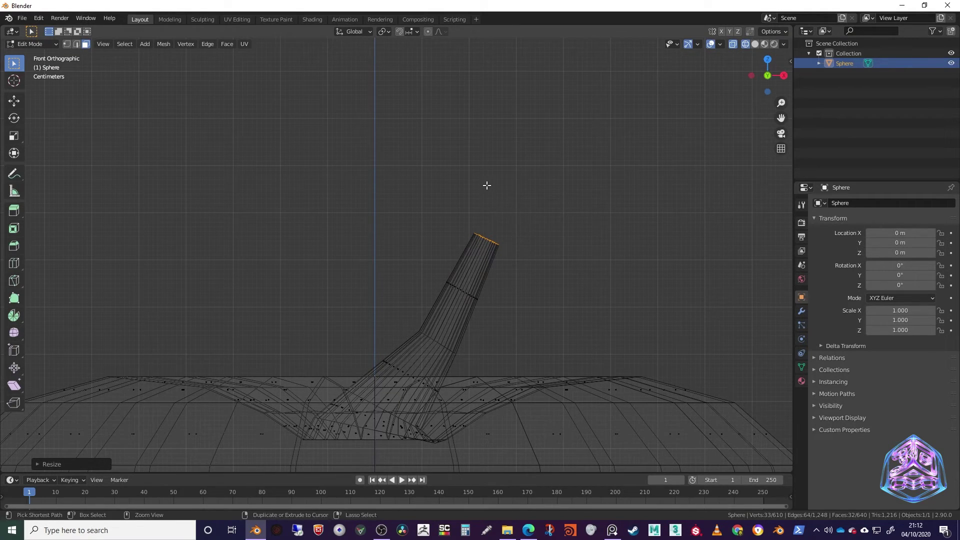
- Extrude another stem section upward and shrink its top loop to a thin tip
key(e)
click(488, 141)
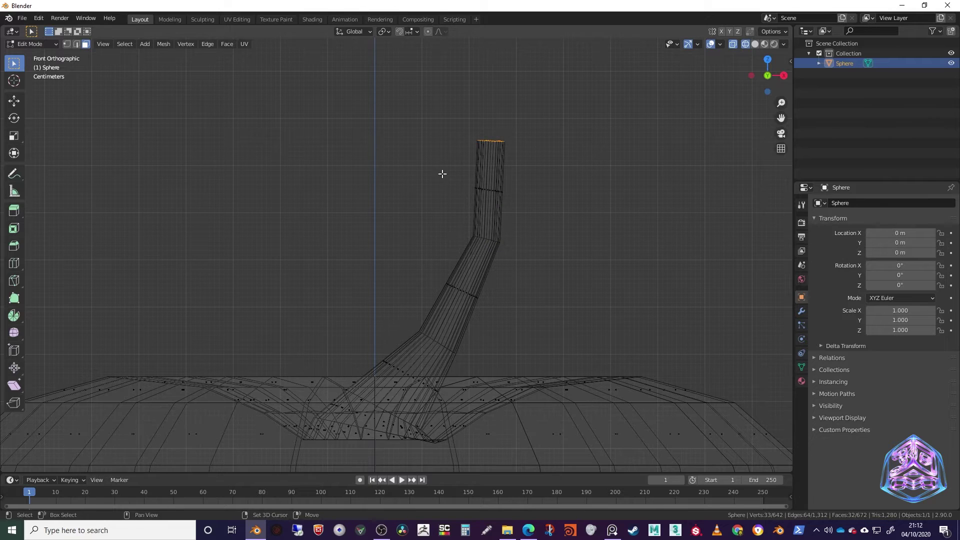
shift+middle_drag(440, 172, 440, 186)
key(s)
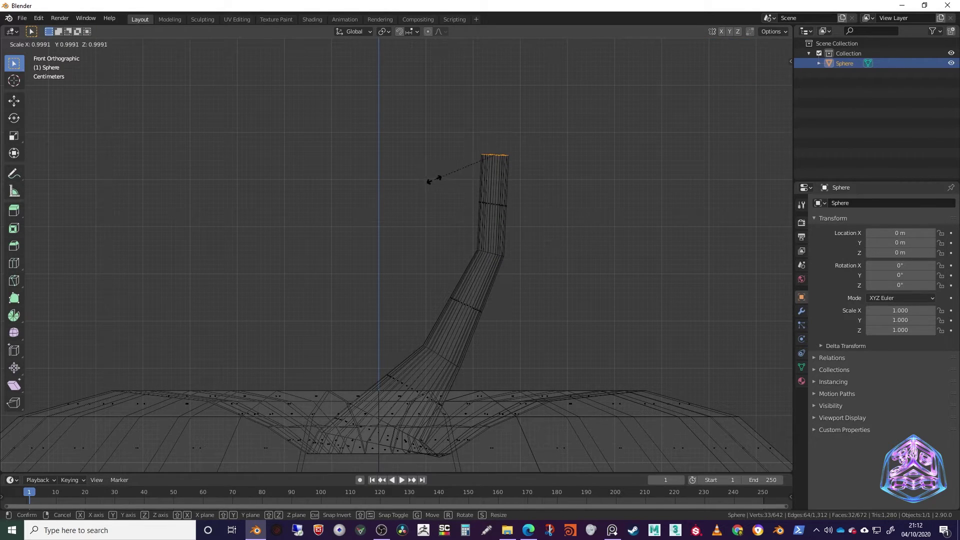
click(659, 142)
middle_drag(651, 156, 723, 164)
- Switch to Solid shading and bring the stem base into view
click(755, 44)
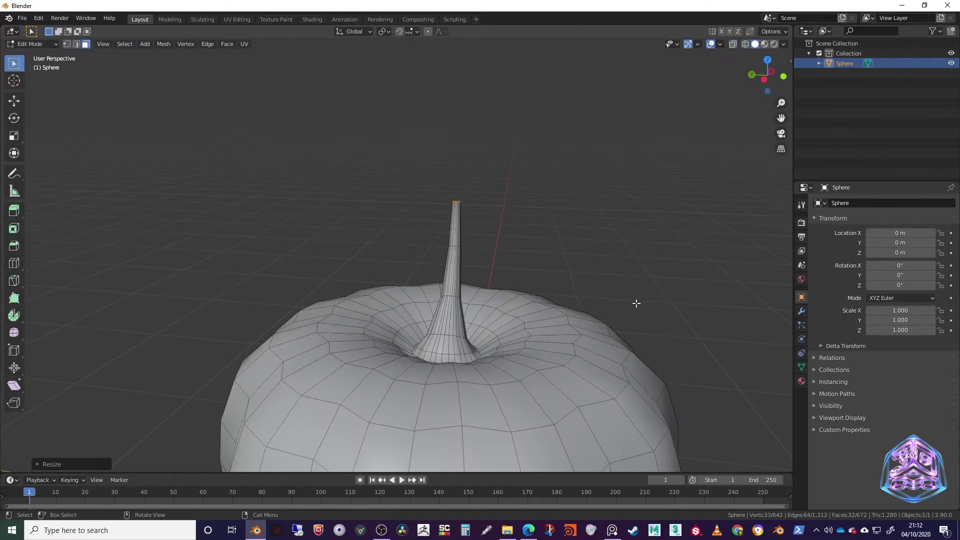
mouse_move(635, 302)
middle_down()
mouse_move(538, 272)
mouse_move(544, 250)
mouse_move(563, 310)
mouse_move(571, 290)
mouse_move(449, 275)
middle_up()
scroll(525, 284, up, 4)
scroll(388, 270, up, 3)
middle_drag(387, 270, 375, 347)
scroll(386, 270, up, 3)
shift+middle_drag(387, 270, 429, 283)
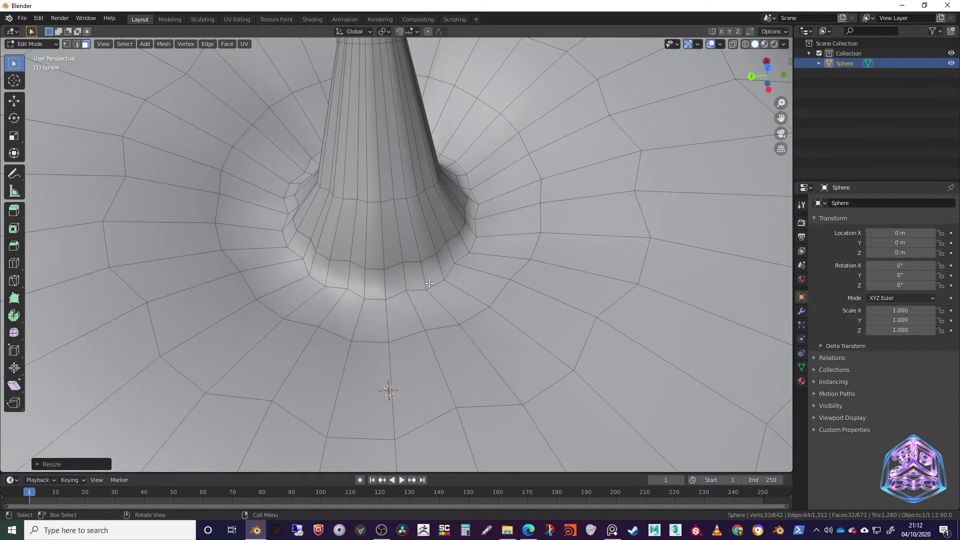
- Loop cut a new ring near the stem base with Ctrl+R and scale it
key(ctrl+r)
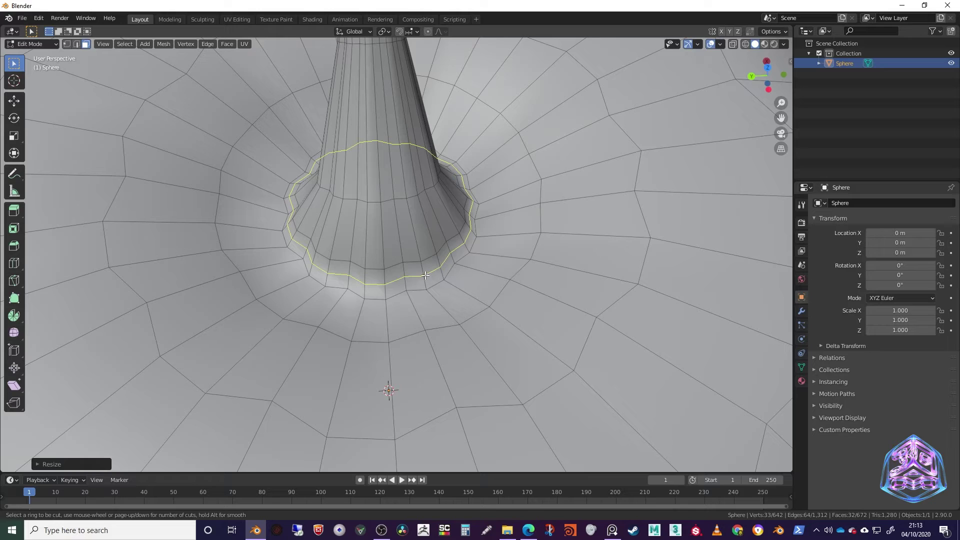
click(425, 274)
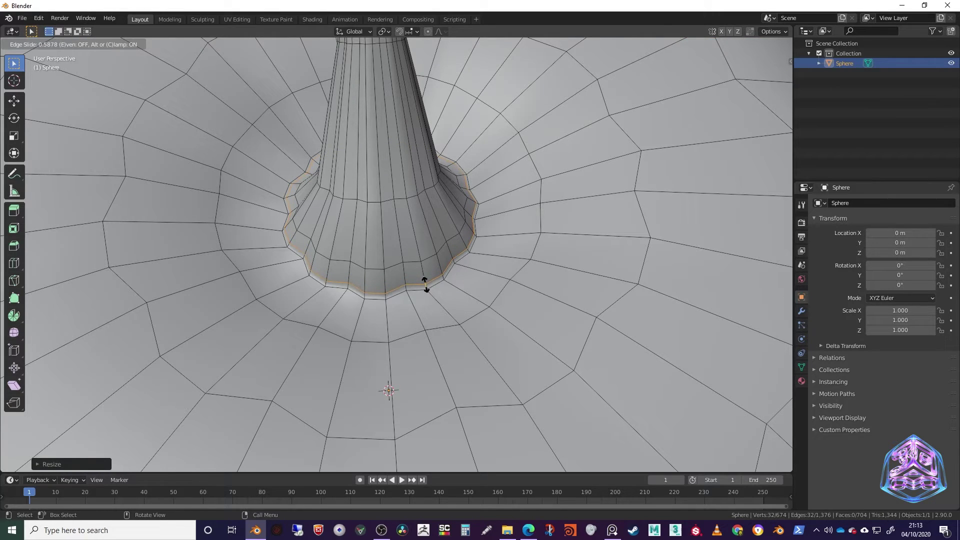
click(425, 284)
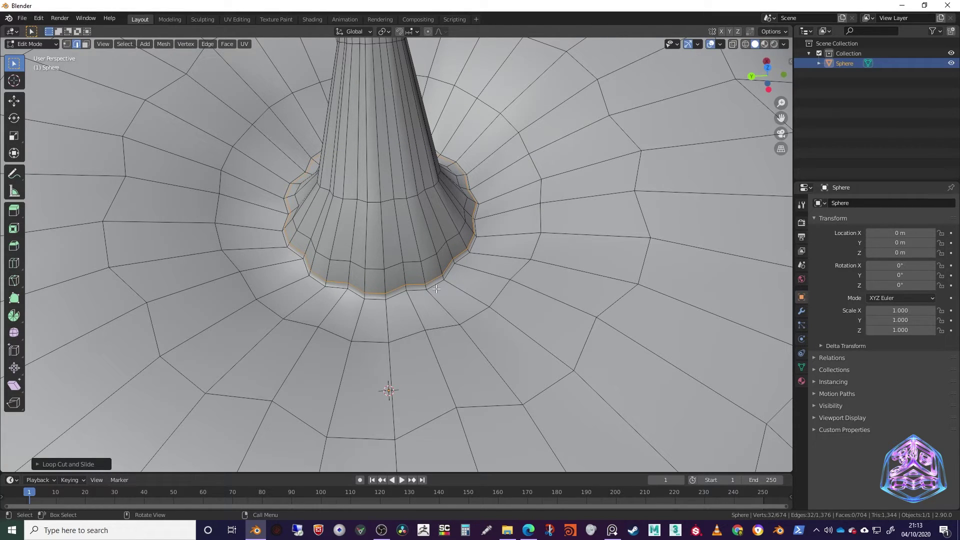
key(s)
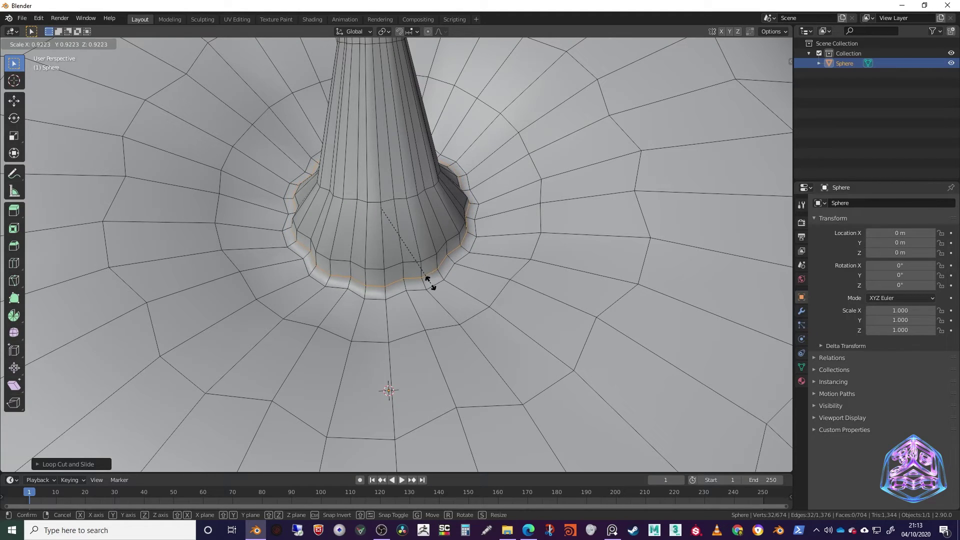
click(428, 282)
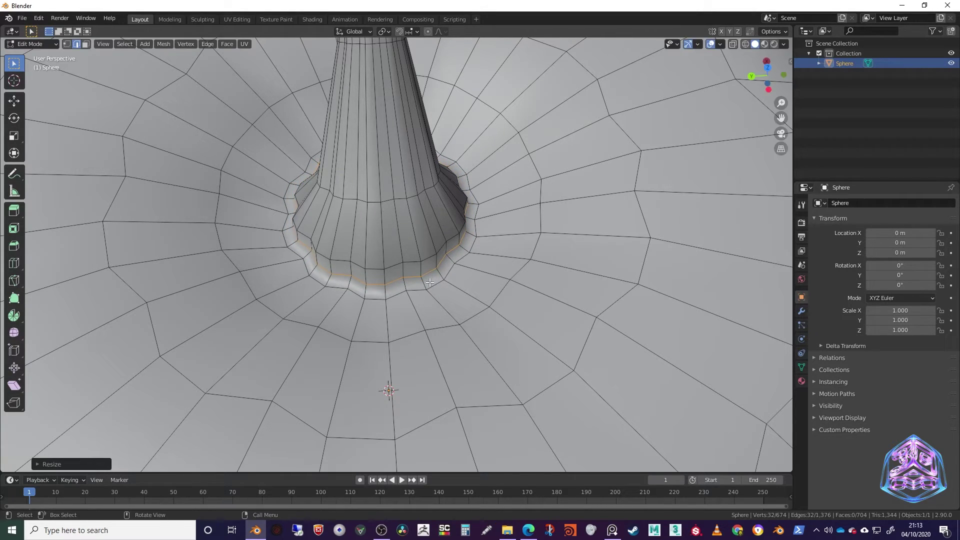
middle_drag(428, 281, 402, 280)
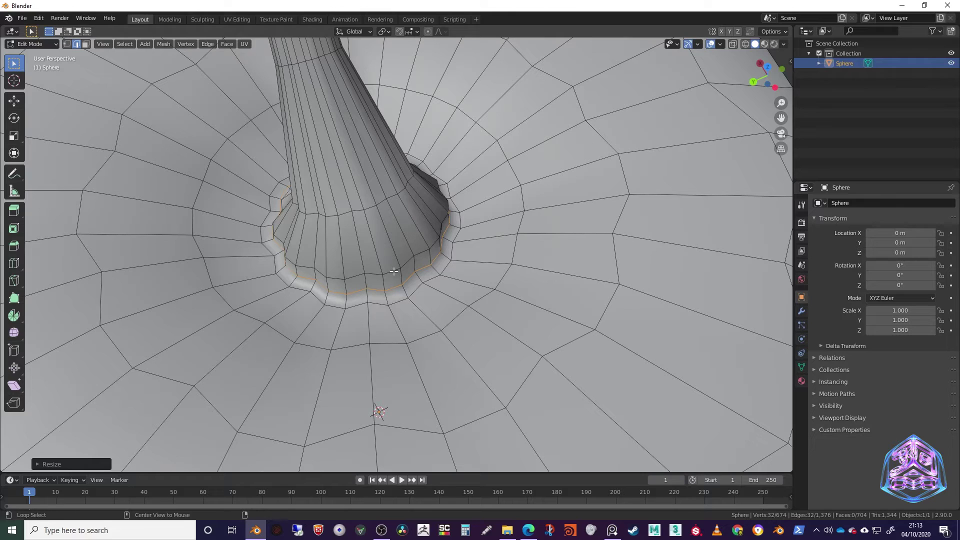
- Scale the ring above the stem base outward about 1.17× to flare it
alt+click(393, 271)
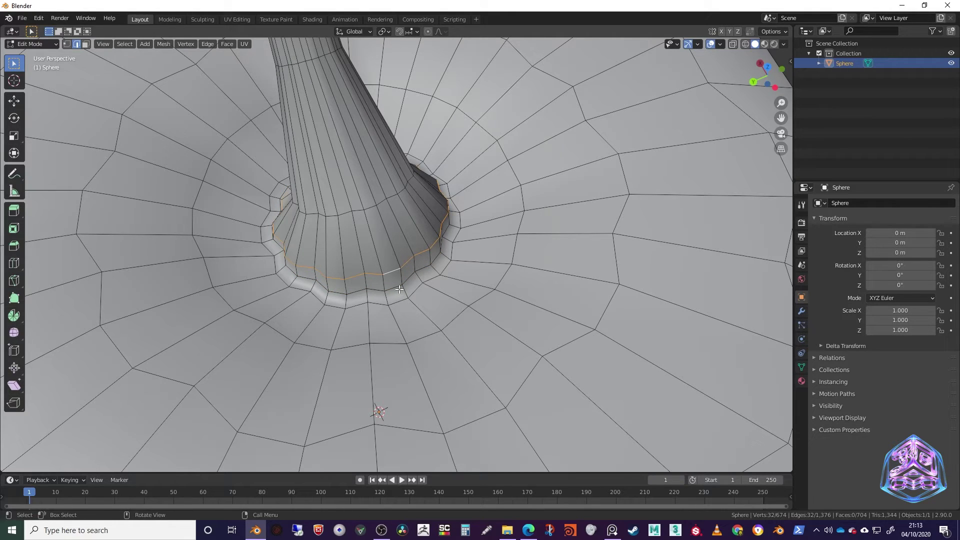
key(s)
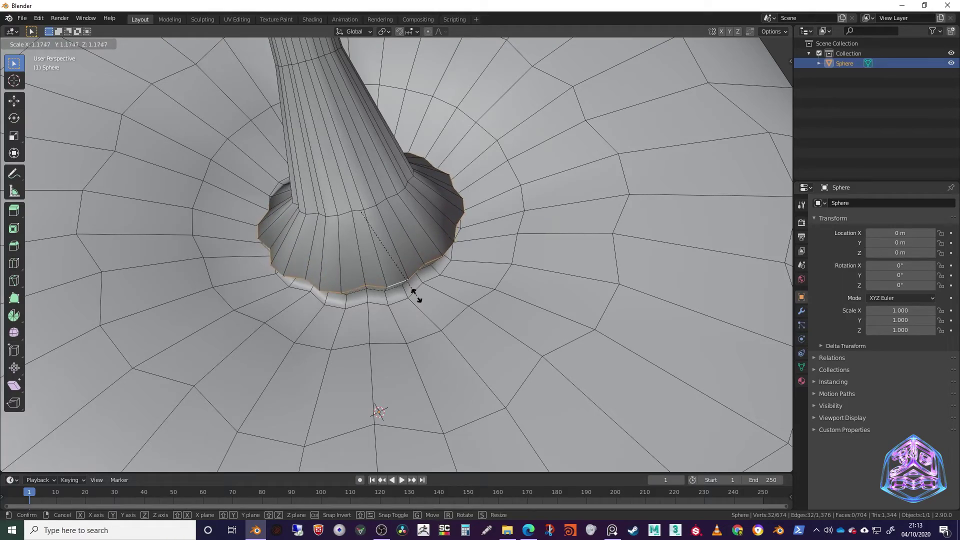
click(422, 299)
middle_drag(421, 299, 409, 280)
- Bevel the flared stem-base rim with 2 segments
key(ctrl)
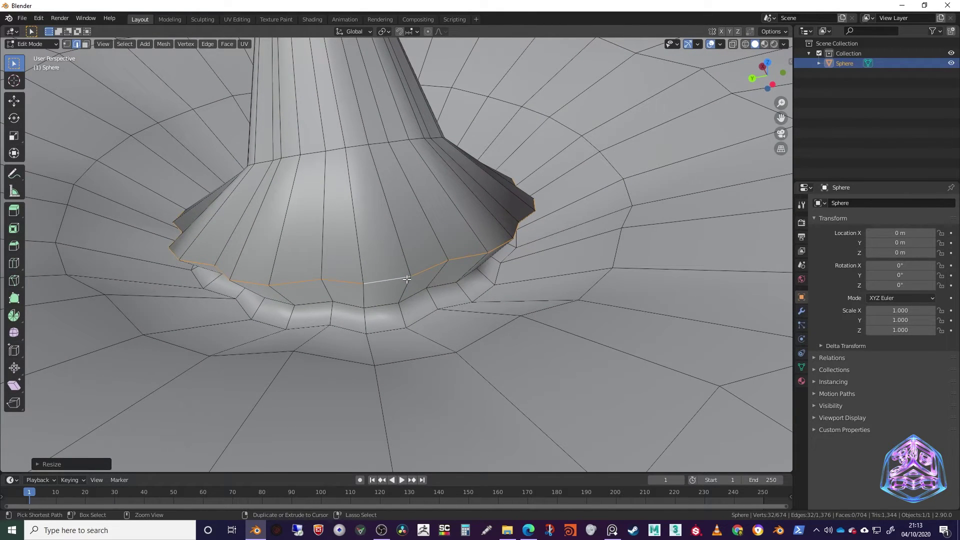
key(ctrl+b)
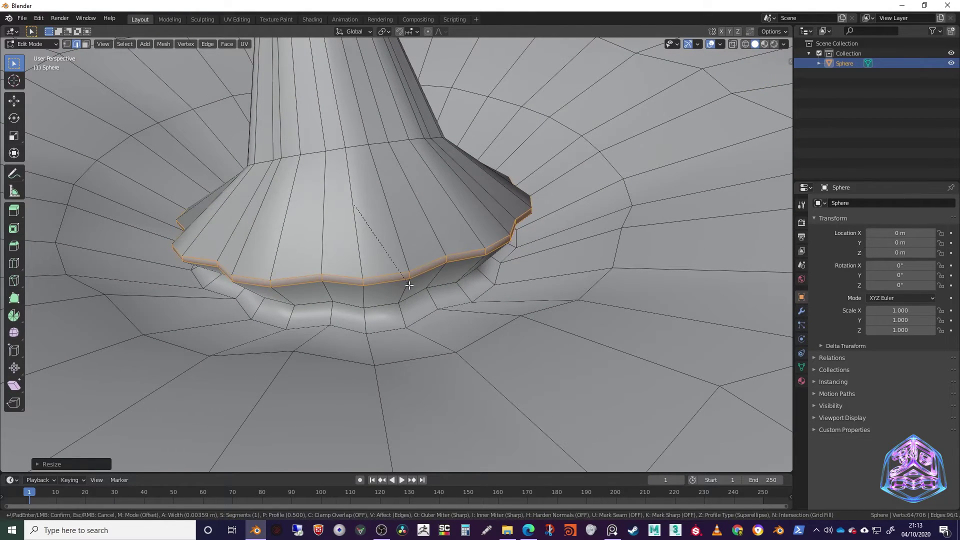
scroll(410, 291, down, 1)
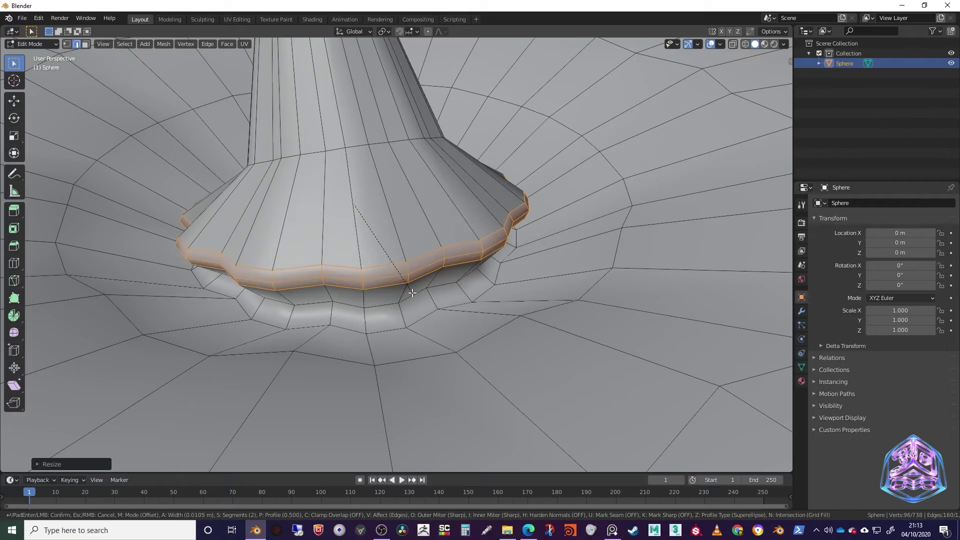
click(412, 293)
middle_drag(413, 293, 495, 285)
scroll(495, 285, down, 5)
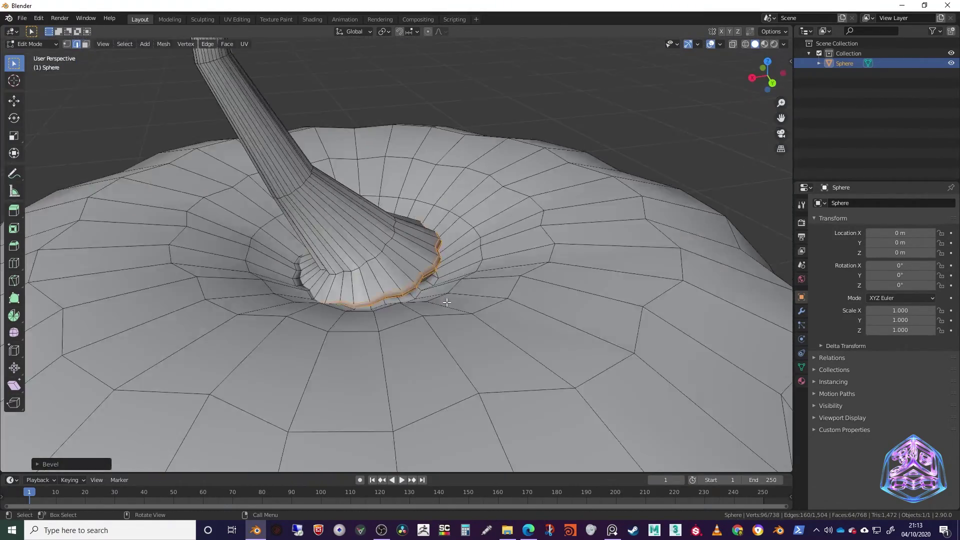
- Return to Object Mode, deselect everything, and view the whole pumpkin with its stem
key(Tab)
key(alt+a)
middle_drag(664, 188, 519, 268)
scroll(604, 294, down, 3)
scroll(518, 269, down, 3)
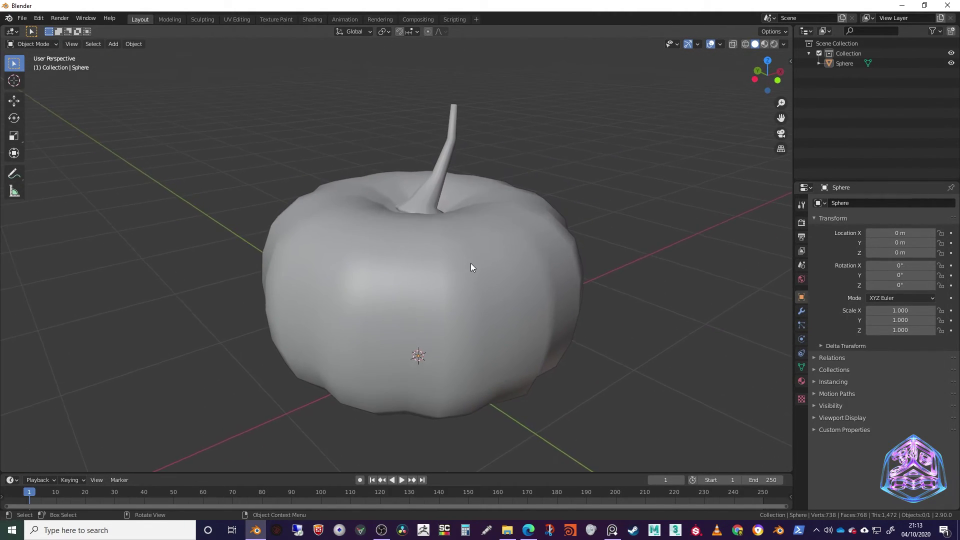
- Save As Pumkin-DemoBuild.blend in the Week-03 Models folder
click(22, 18)
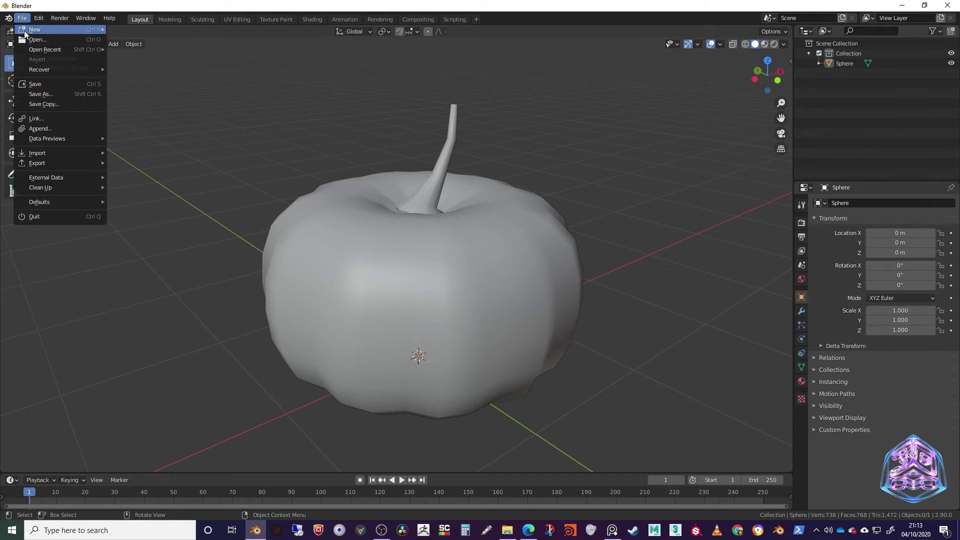
click(41, 93)
drag(357, 65, 959, 100)
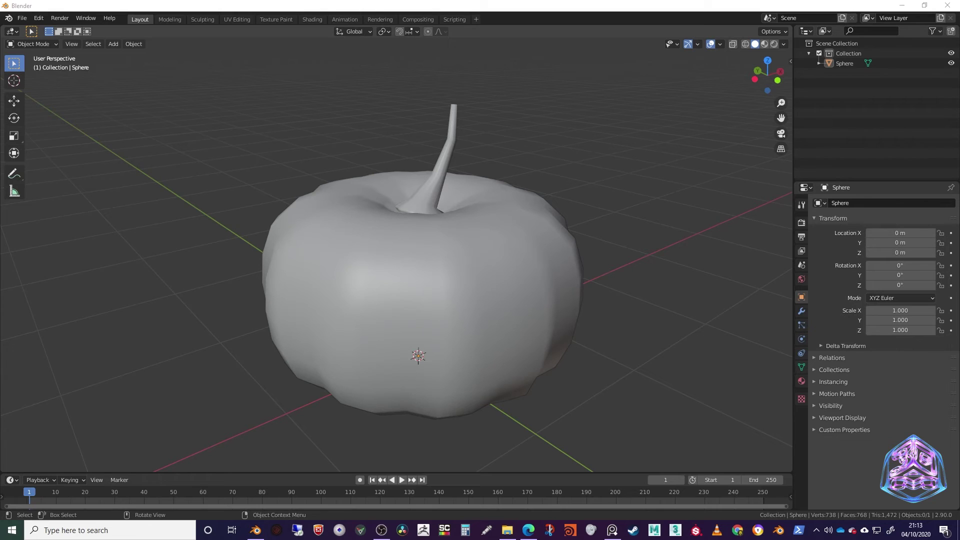
key(ctrl+shift+s)
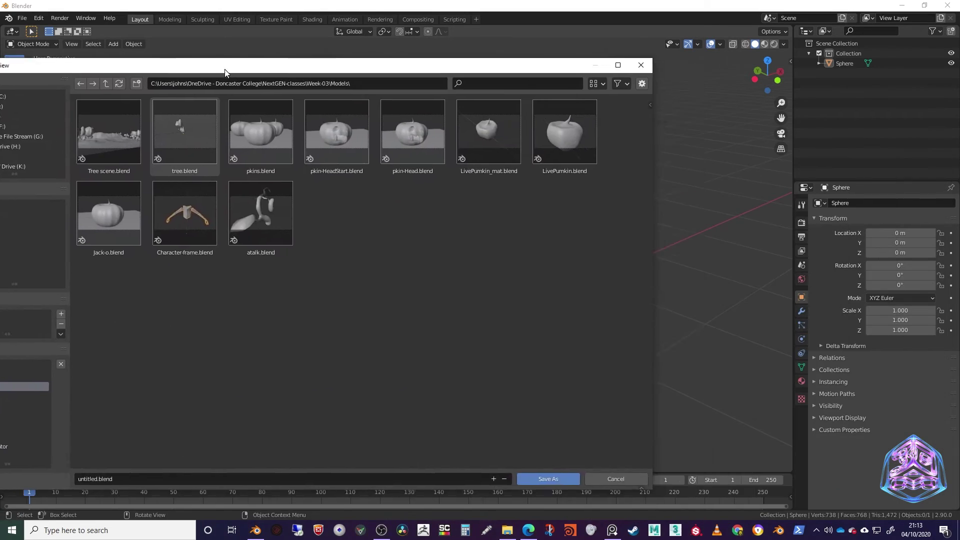
click(281, 455)
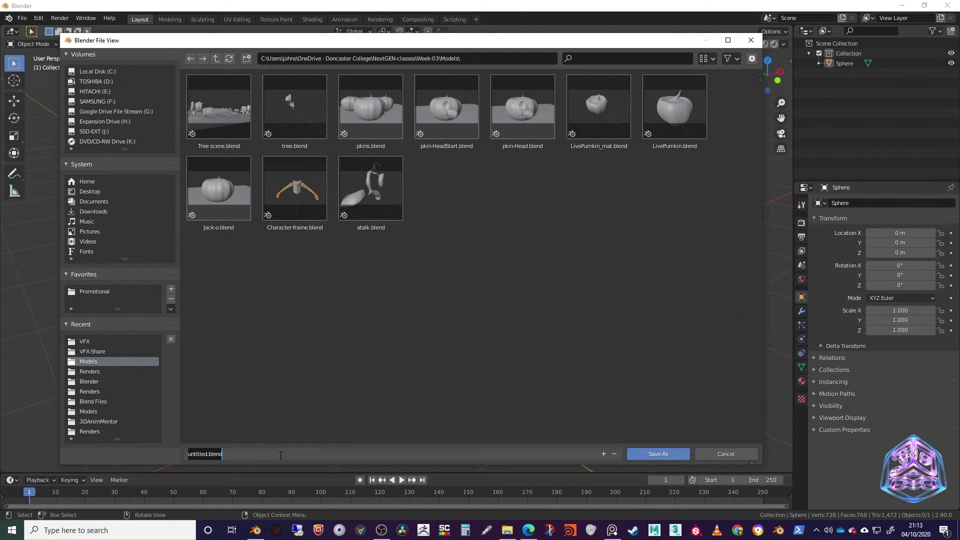
text(P)
text(umkin-DemoBuild)
key(Return)
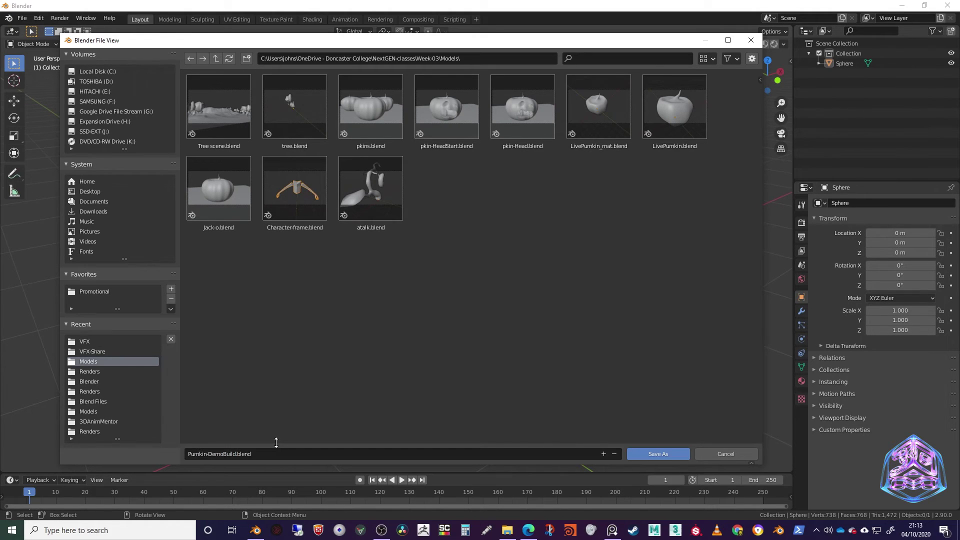
click(652, 451)
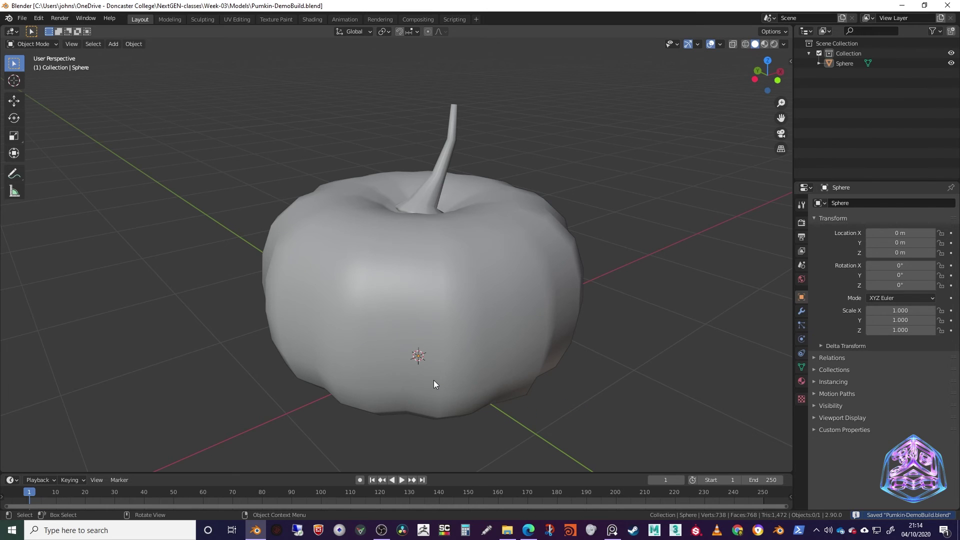
middle_drag(434, 381, 437, 300)
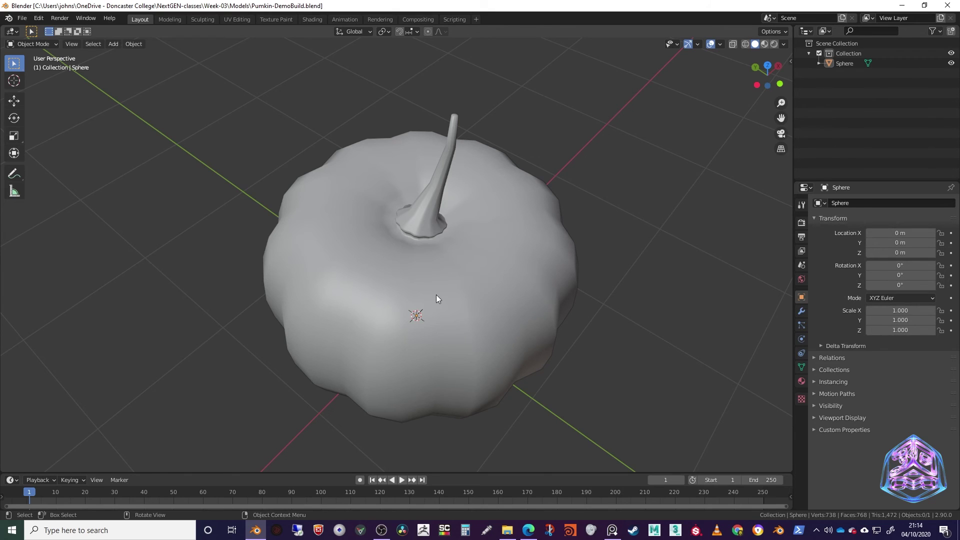
shift+middle_drag(433, 293, 338, 213)
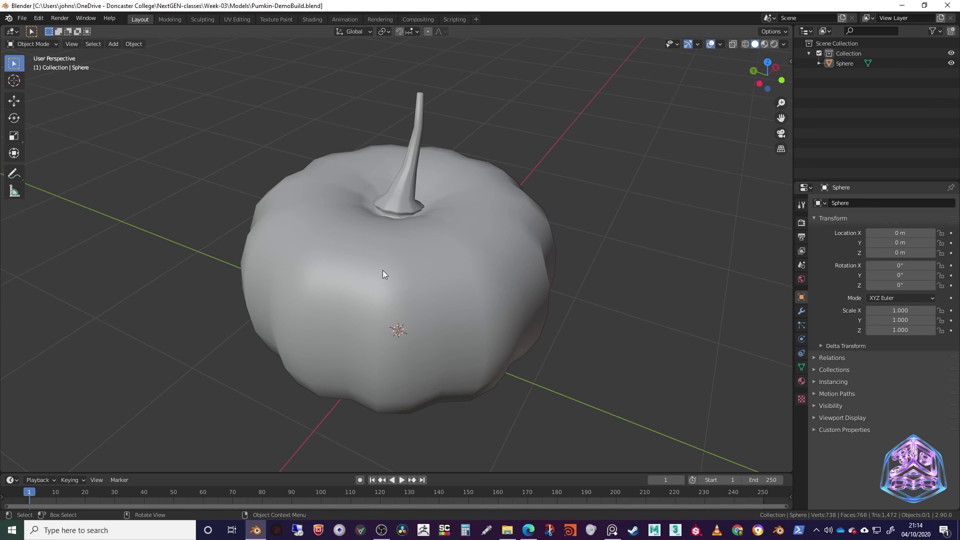